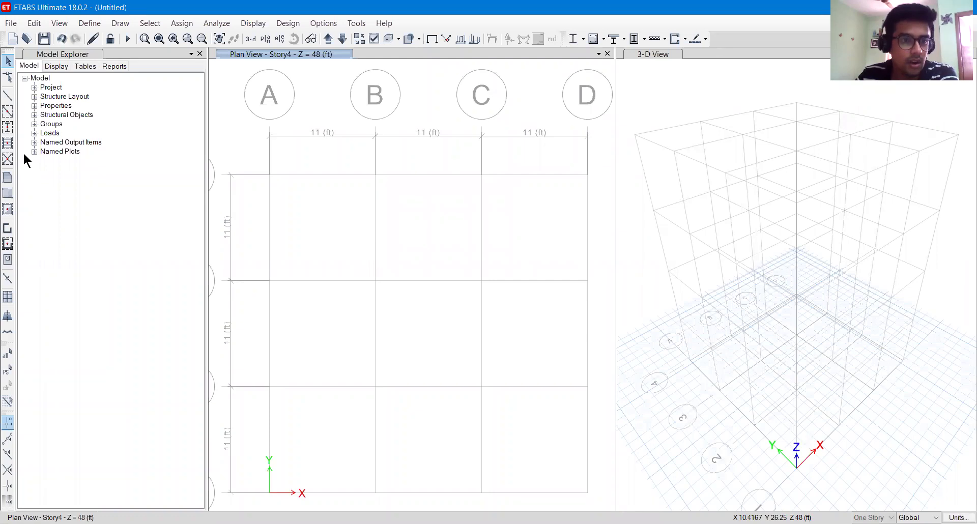
Place an 18x12" column at grid point A-4 with a zero X plan offset and cardinal point 5 (Middle Center)
{"action": "left_click", "coordinate": [7, 128]}
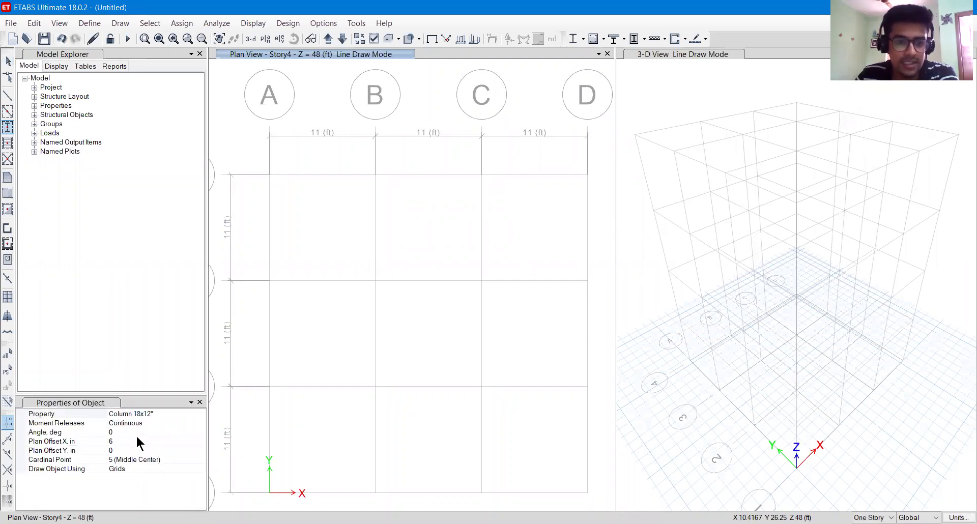
{"action": "left_click", "coordinate": [86, 442]}
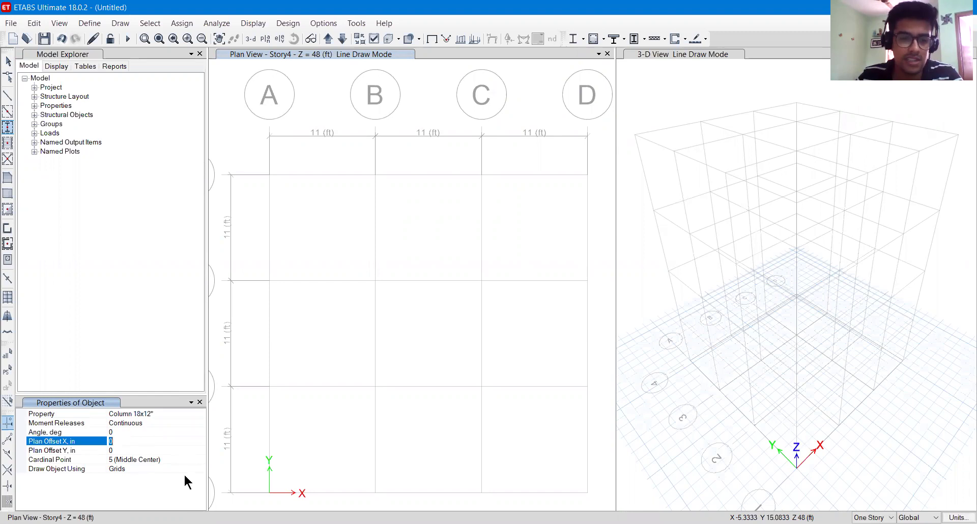
{"action": "left_click", "coordinate": [183, 460]}
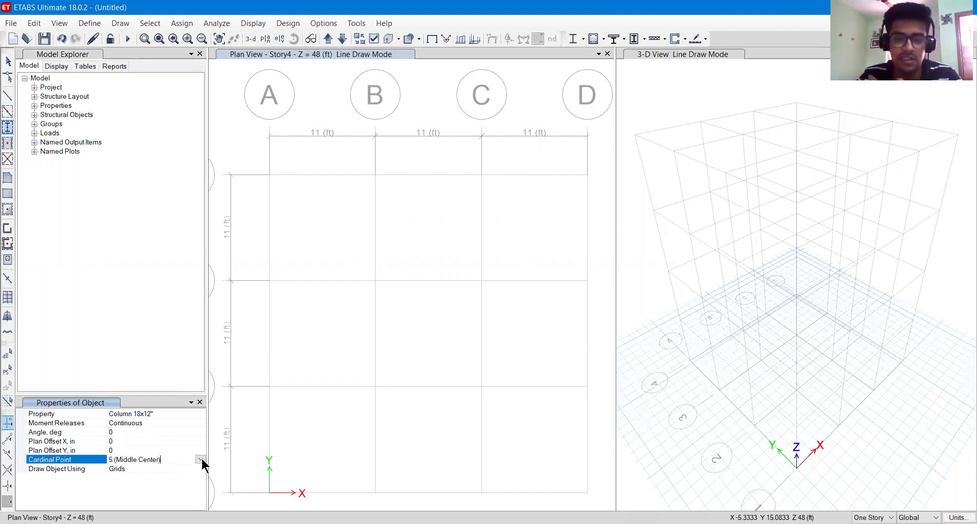
{"action": "left_click", "coordinate": [268, 173]}
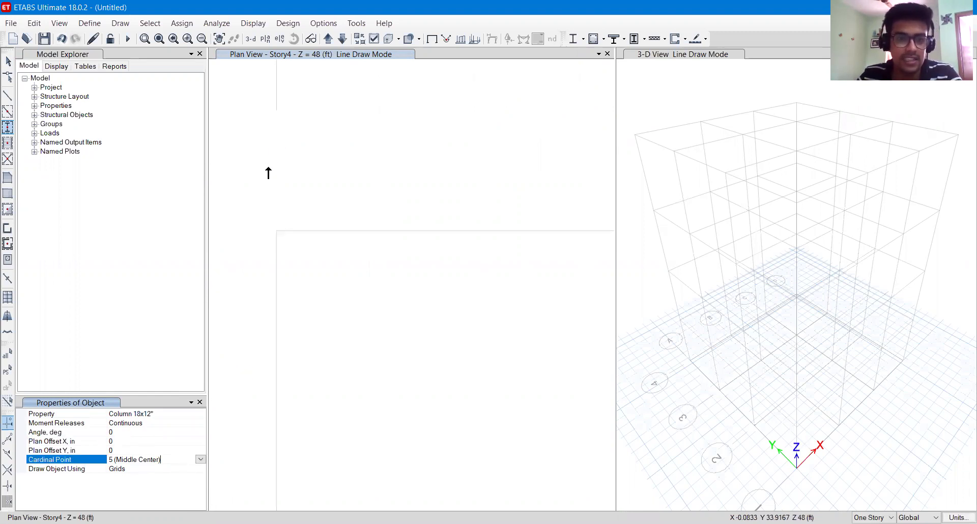
{"action": "left_click", "coordinate": [276, 232]}
{"action": "scroll", "coordinate": [303, 313], "scroll_direction": "down", "scroll_amount": 3}
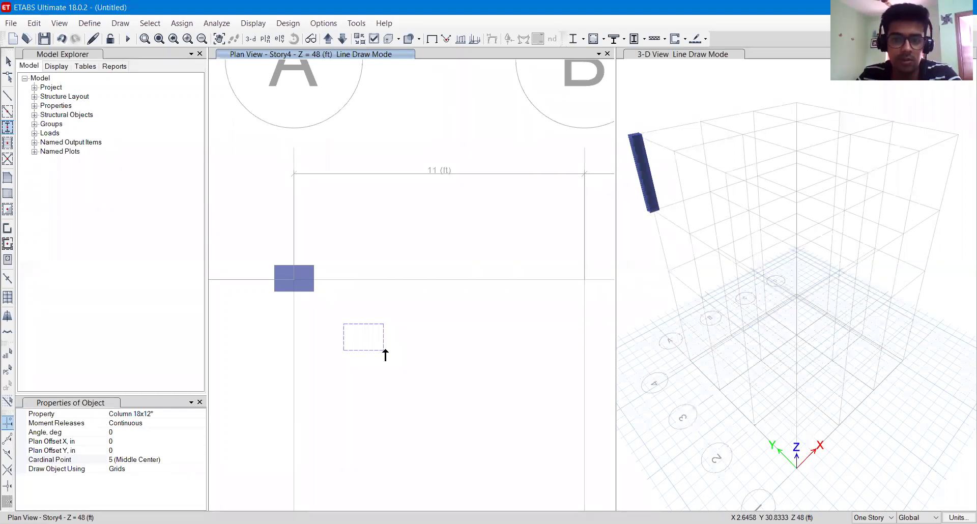
Switch to the column layout plan in AutoCAD and turn off the Dim-1 layer to hide the column dimensions
{"action": "key", "text": "alt+Tab"}
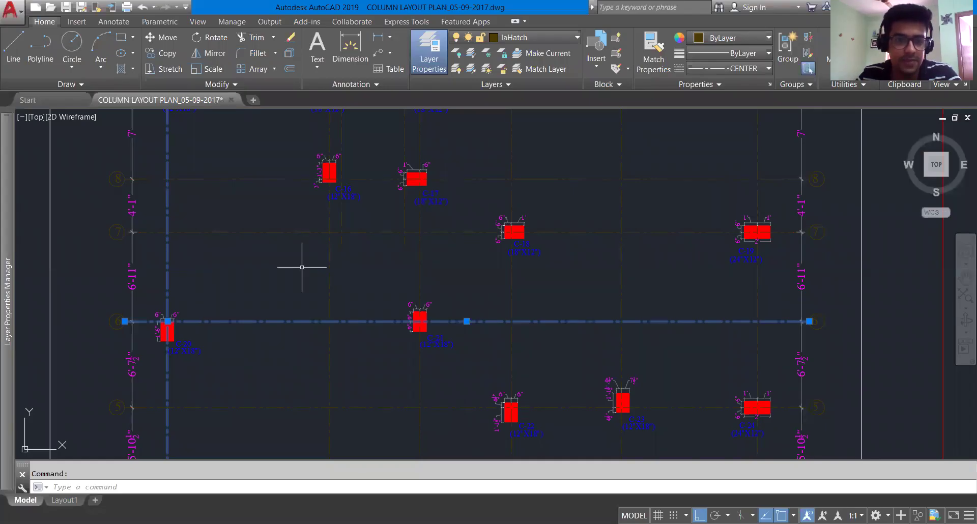
{"action": "scroll", "coordinate": [170, 342], "scroll_direction": "up", "scroll_amount": 4}
{"action": "middle_click_drag", "start_coordinate": [187, 345], "coordinate": [265, 341]}
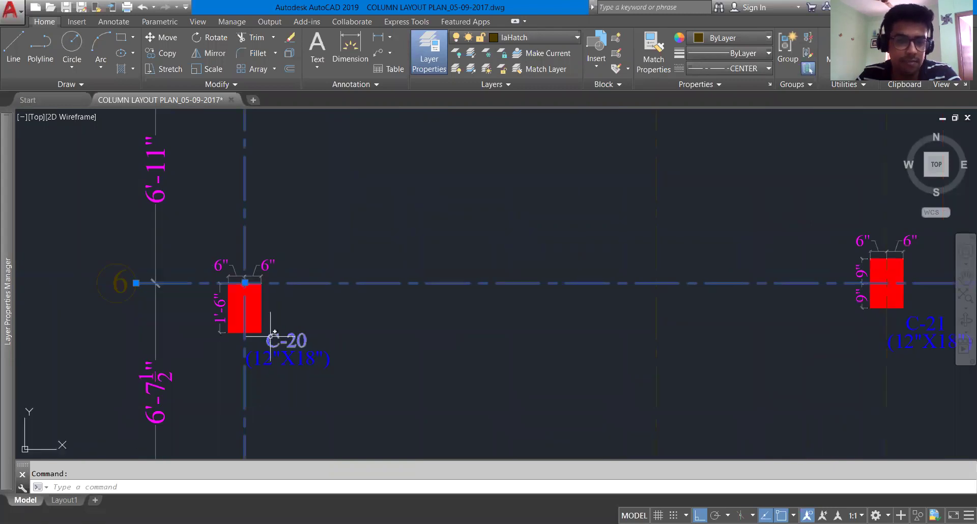
{"action": "middle_click_drag", "start_coordinate": [687, 316], "coordinate": [528, 351]}
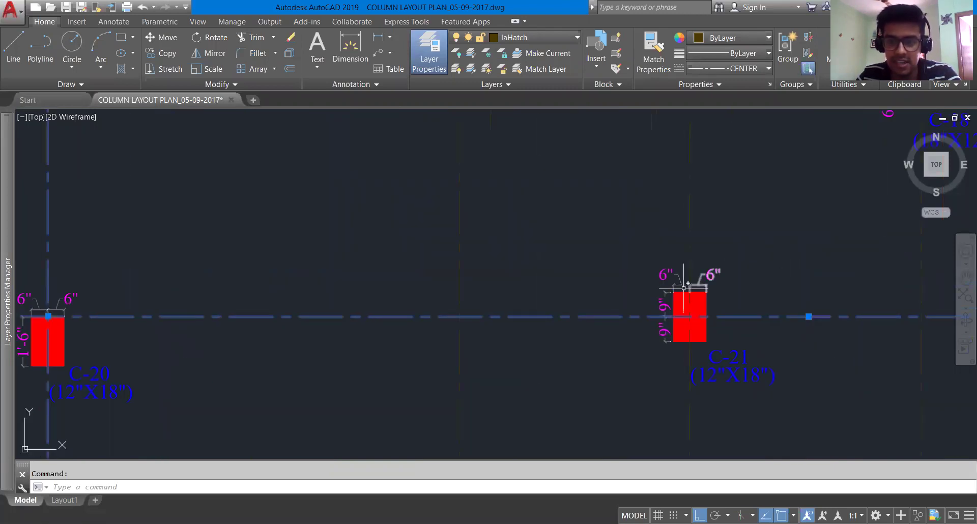
{"action": "mouse_move", "coordinate": [14, 337]}
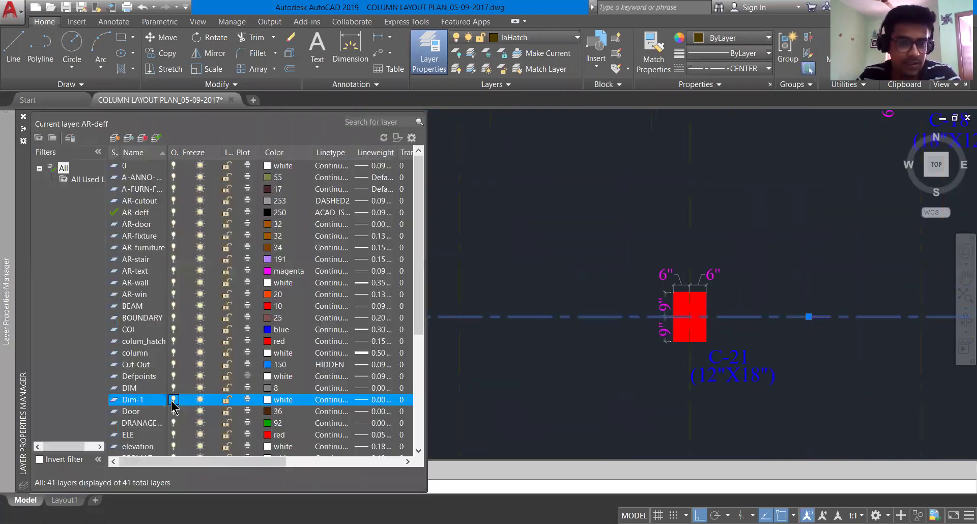
{"action": "left_click", "coordinate": [173, 400]}
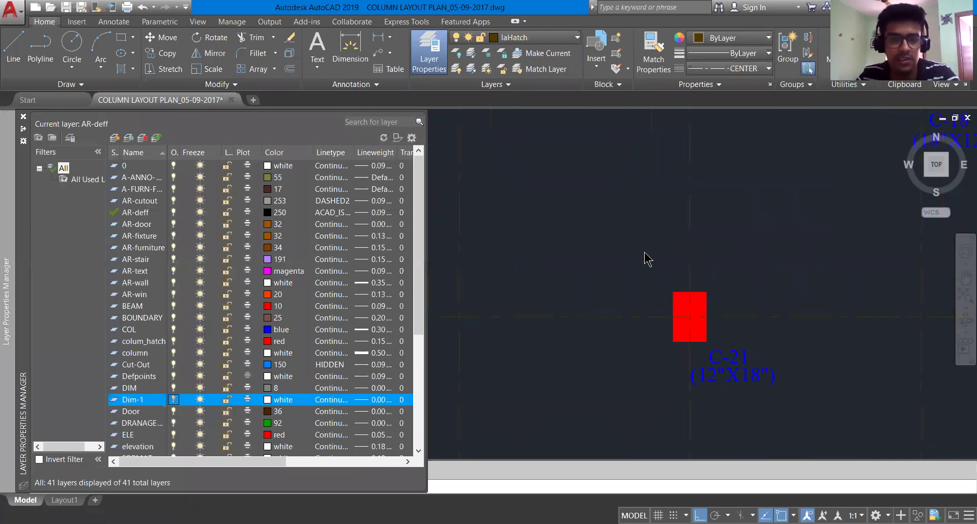
{"action": "key", "text": "Escape"}
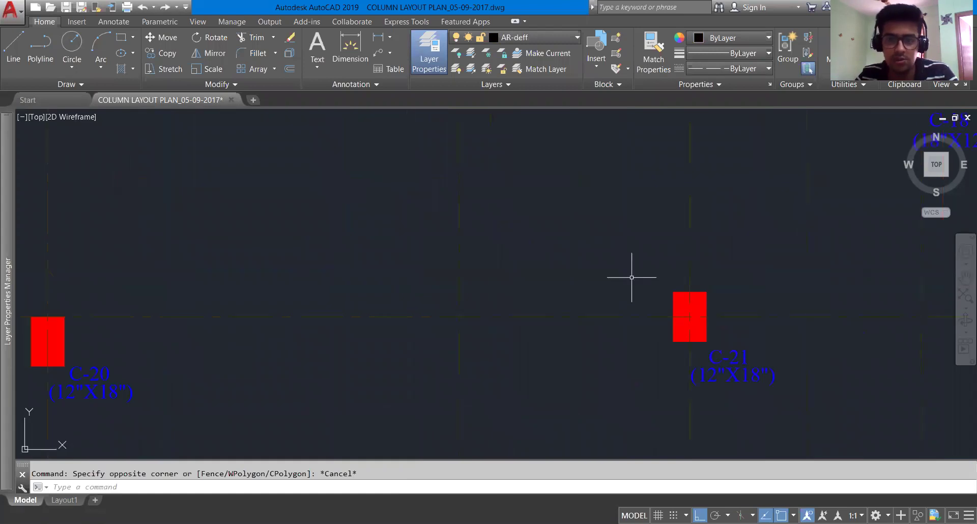
Select the vertical and horizontal grid centerlines crossing column C-21 to highlight its position on the grid
{"action": "scroll", "coordinate": [712, 323], "scroll_direction": "up", "scroll_amount": 2}
{"action": "middle_click_drag", "start_coordinate": [709, 323], "coordinate": [676, 288]}
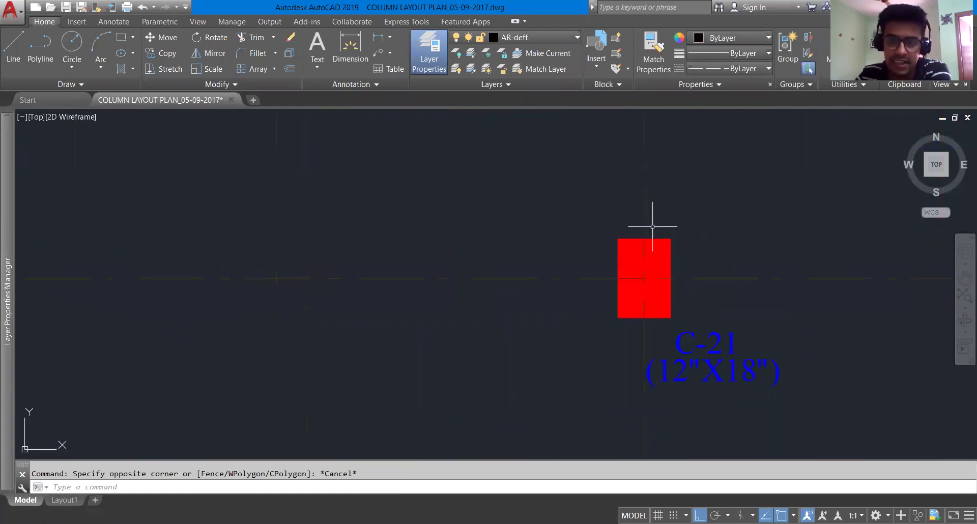
{"action": "left_click", "coordinate": [644, 212]}
{"action": "left_click", "coordinate": [709, 278]}
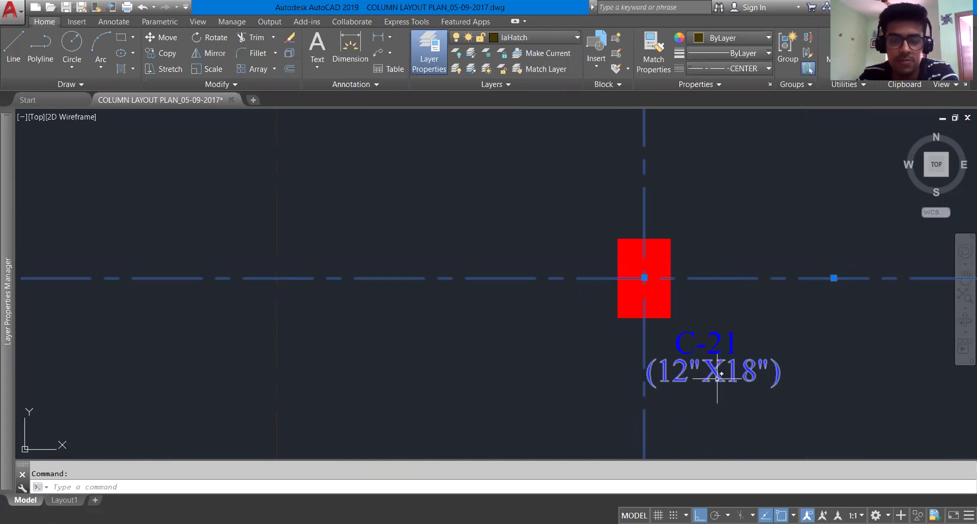
Examine how columns C-20, C-21, C-16 and C-17 sit relative to their grid centerlines in the layout plan
{"action": "scroll", "coordinate": [610, 362], "scroll_direction": "down", "scroll_amount": 4}
{"action": "middle_click_drag", "start_coordinate": [258, 342], "coordinate": [401, 313]}
{"action": "scroll", "coordinate": [362, 314], "scroll_direction": "up", "scroll_amount": 2}
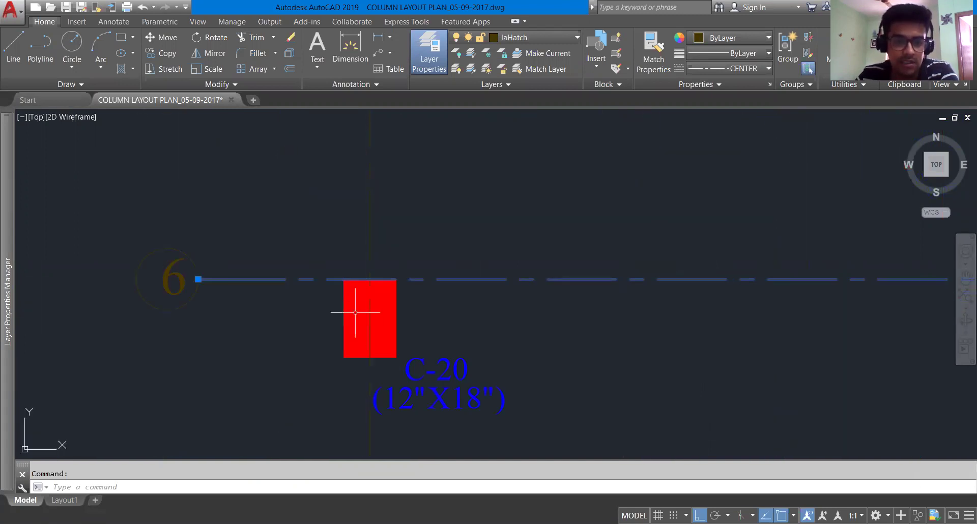
{"action": "scroll", "coordinate": [365, 316], "scroll_direction": "up", "scroll_amount": 2}
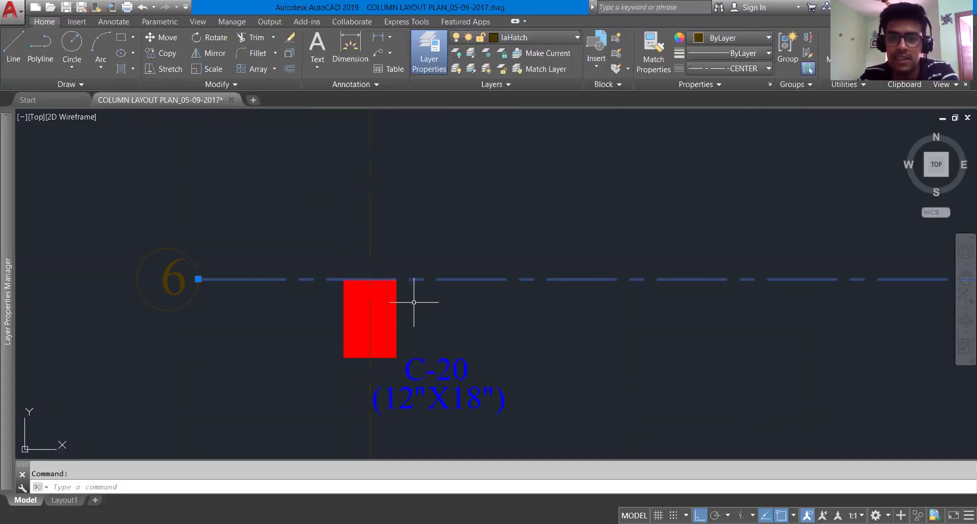
{"action": "scroll", "coordinate": [414, 302], "scroll_direction": "down", "scroll_amount": 3}
{"action": "middle_click_drag", "start_coordinate": [538, 338], "coordinate": [464, 377]}
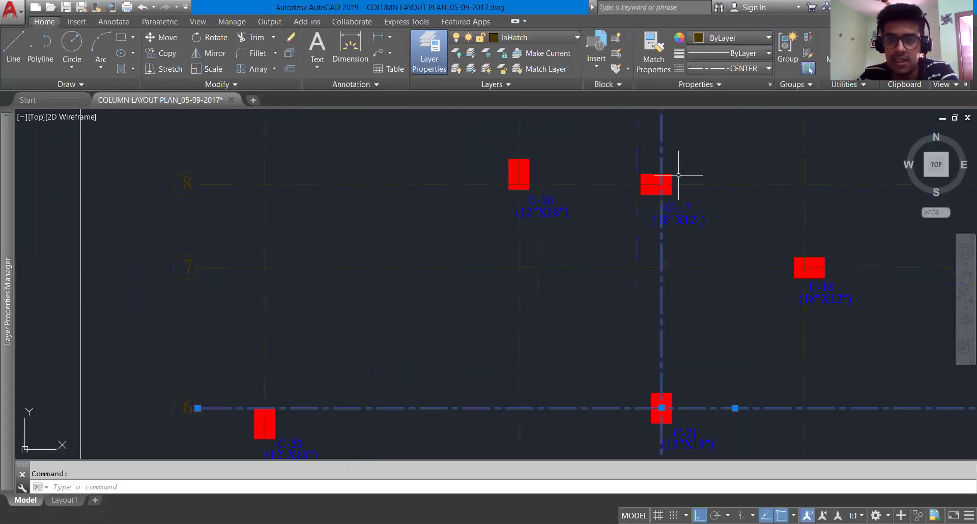
{"action": "scroll", "coordinate": [679, 176], "scroll_direction": "up", "scroll_amount": 3}
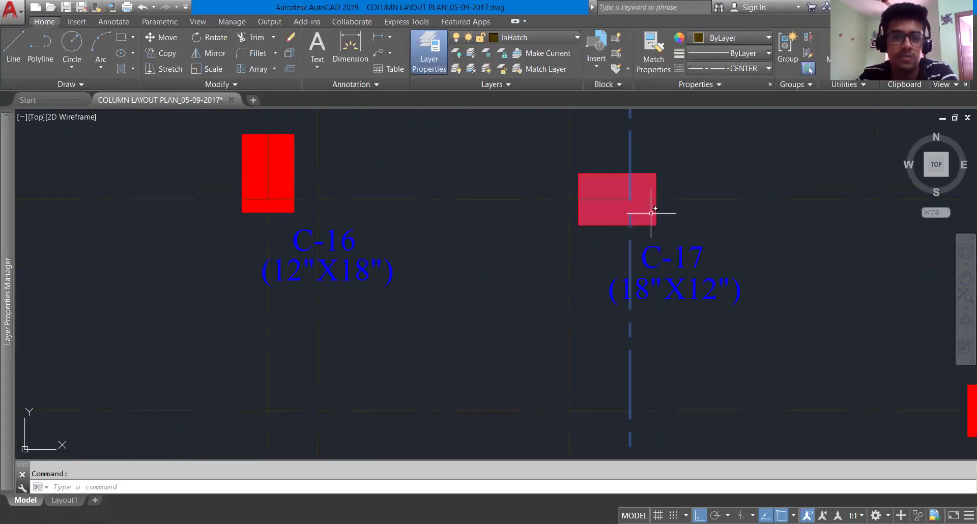
{"action": "scroll", "coordinate": [531, 238], "scroll_direction": "down", "scroll_amount": 2}
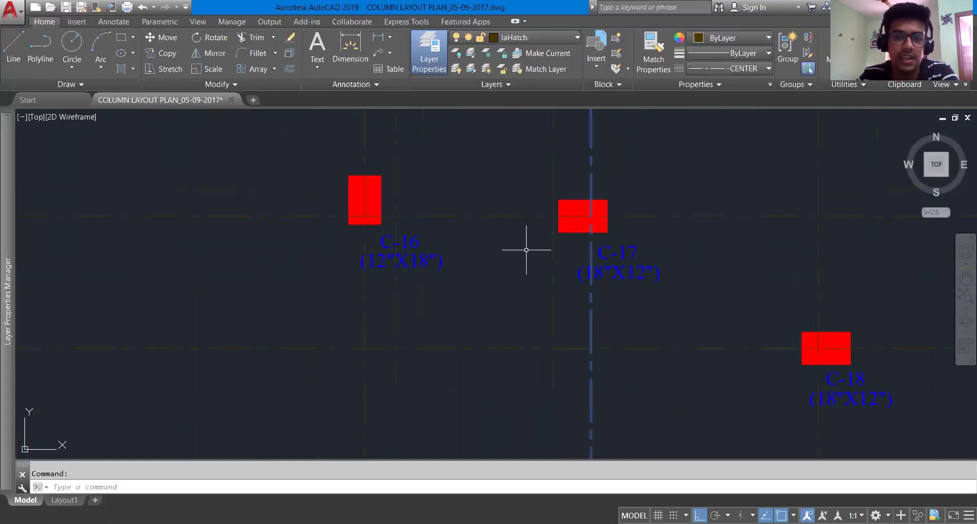
{"action": "middle_click_drag", "start_coordinate": [510, 365], "coordinate": [574, 147]}
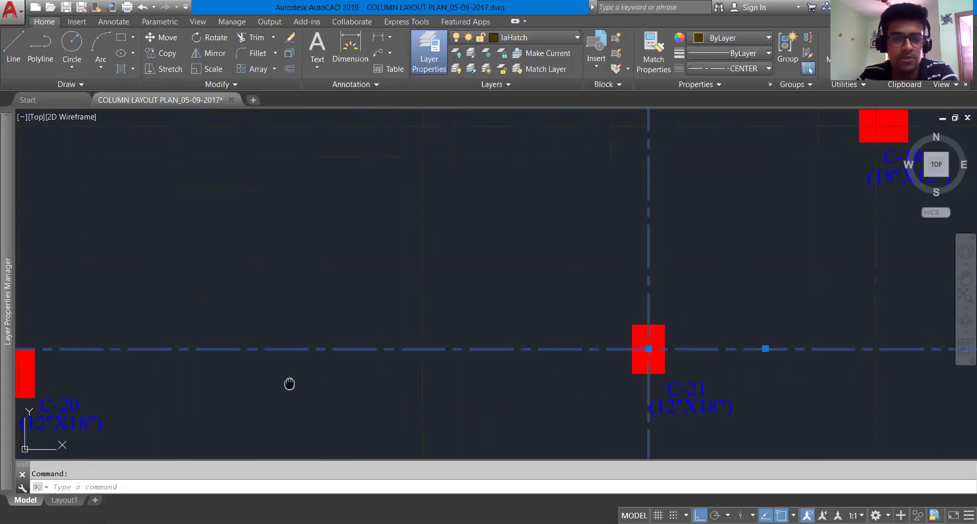
{"action": "middle_click_drag", "start_coordinate": [291, 384], "coordinate": [617, 329]}
{"action": "scroll", "coordinate": [326, 310], "scroll_direction": "up", "scroll_amount": 2}
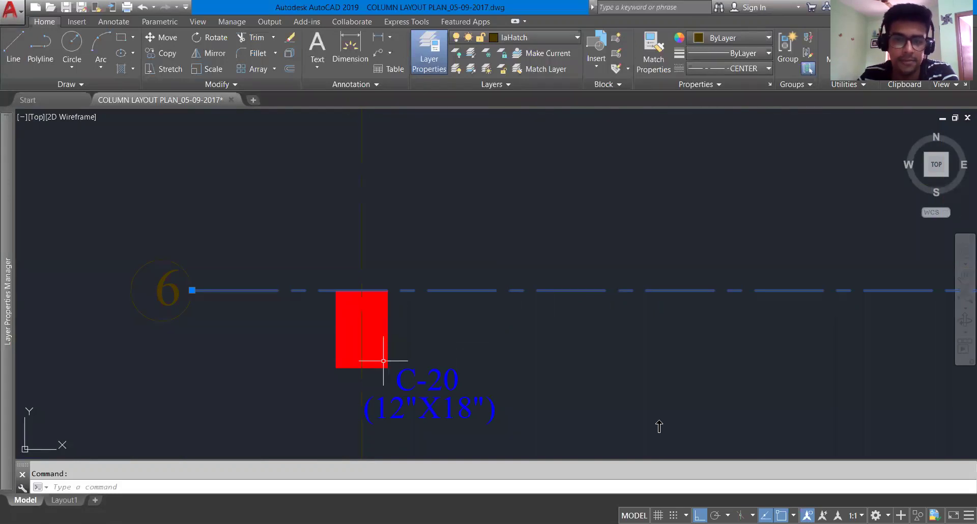
Switch to ETABS and compare the column preview at grid point A-3 with column C-20 in the AutoCAD plan
{"action": "key", "text": "alt+Tab"}
{"action": "middle_click_drag", "start_coordinate": [293, 414], "coordinate": [387, 294]}
{"action": "scroll", "coordinate": [388, 294], "scroll_direction": "down", "scroll_amount": 3}
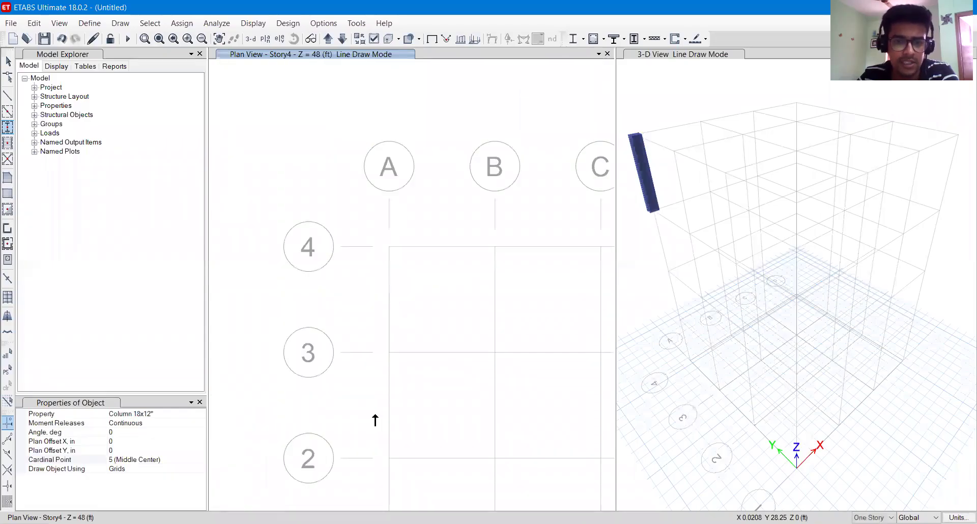
{"action": "scroll", "coordinate": [384, 352], "scroll_direction": "up", "scroll_amount": 3}
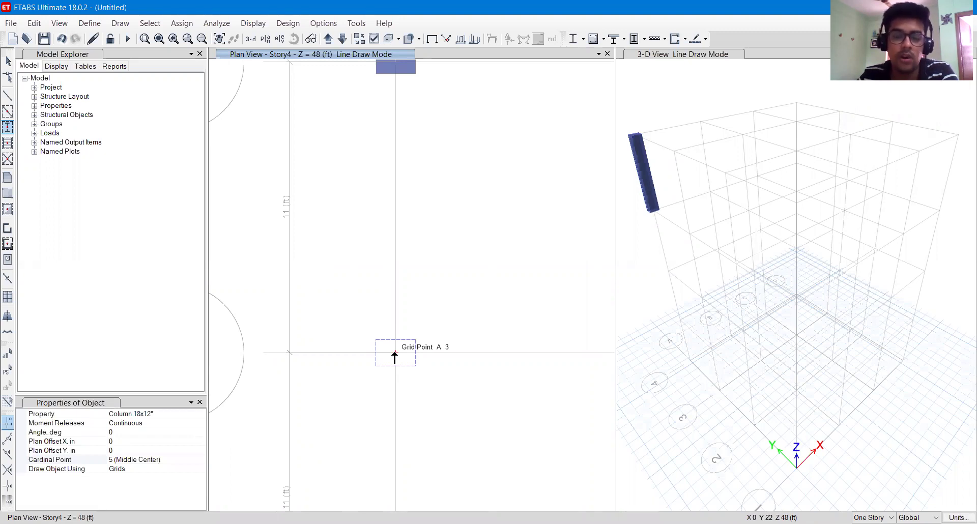
{"action": "left_click", "coordinate": [395, 358]}
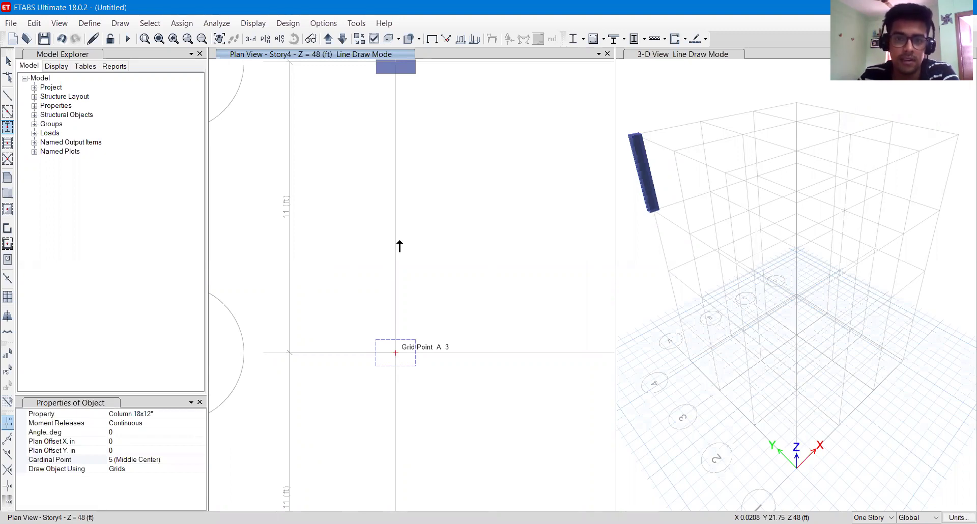
{"action": "key", "text": "alt+Tab"}
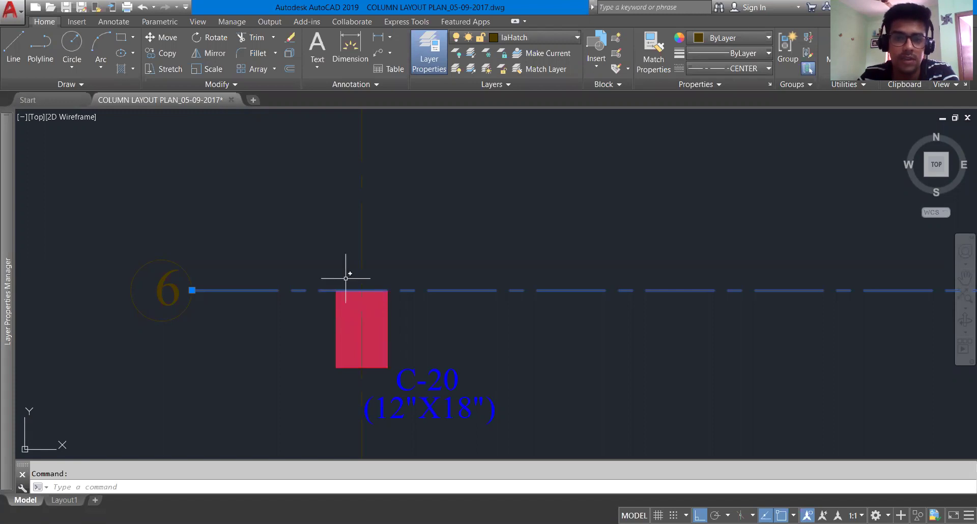
{"action": "key", "text": "alt+Tab"}
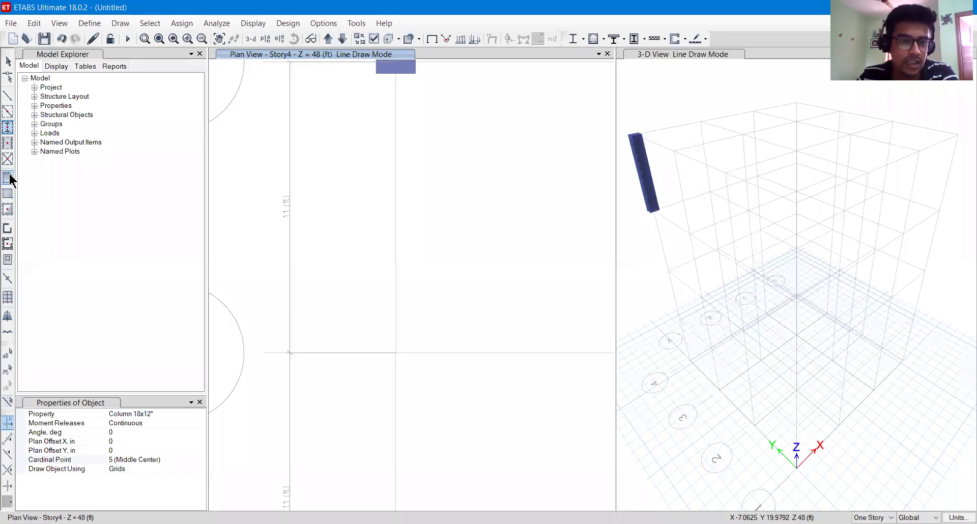
Place an 18x12" column at grid point A-3 with an angle of 90 degrees and cardinal point 2 (Bottom Center)
{"action": "left_click", "coordinate": [111, 432]}
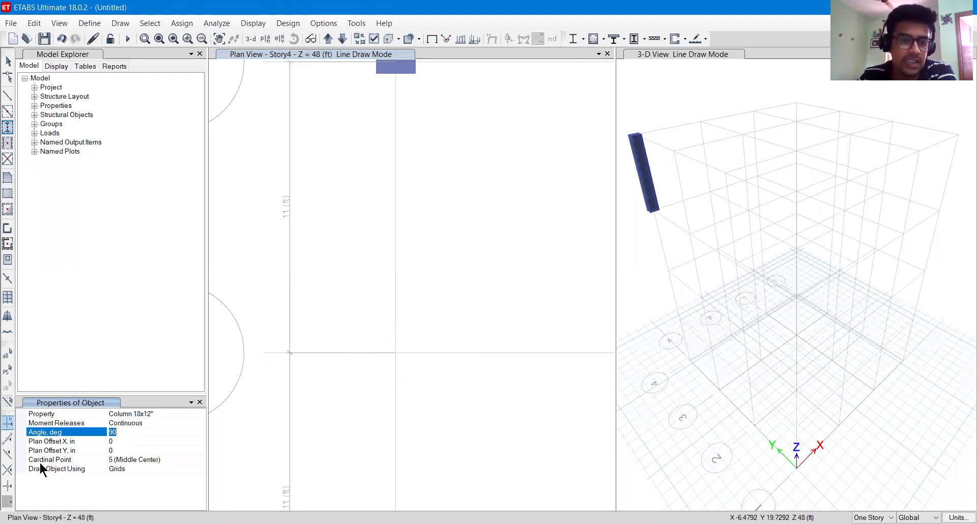
{"action": "left_click", "coordinate": [199, 461]}
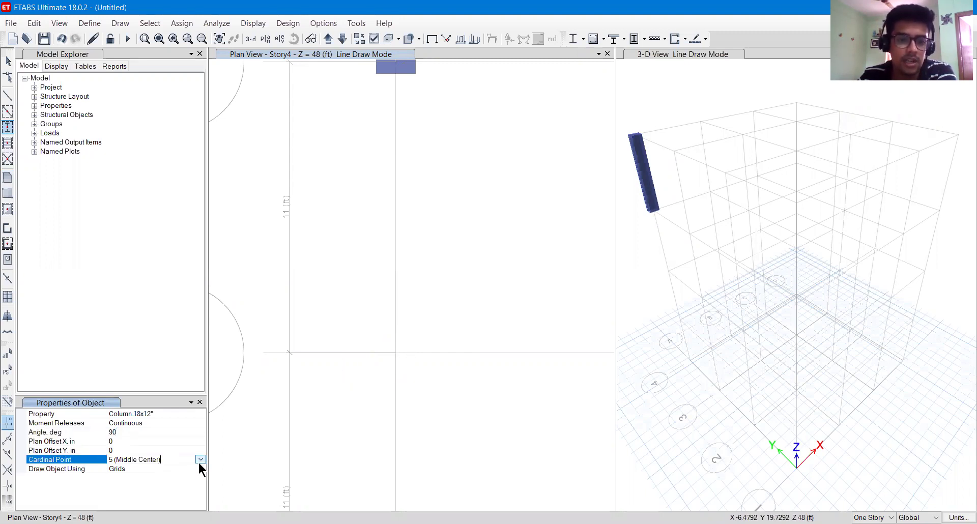
{"action": "left_click", "coordinate": [201, 460]}
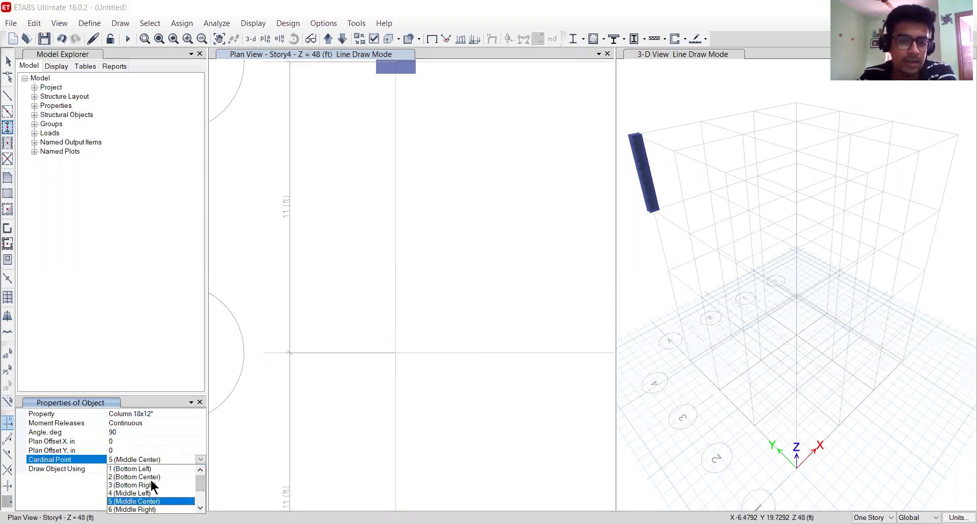
{"action": "left_click", "coordinate": [151, 478]}
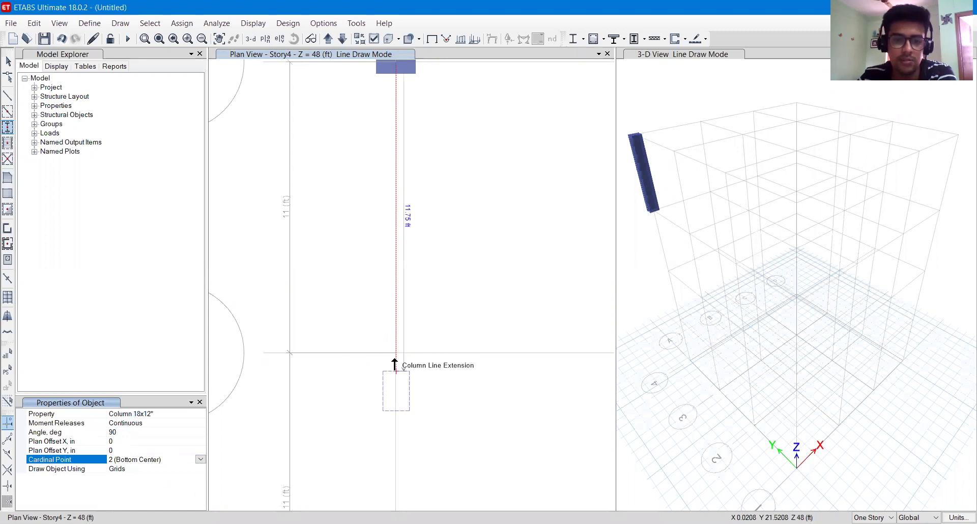
{"action": "left_click", "coordinate": [395, 353]}
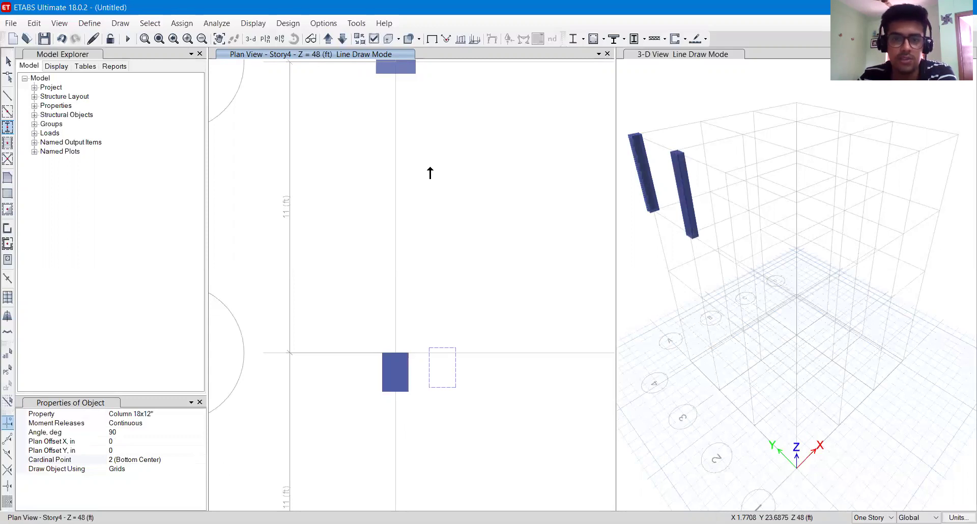
Examine column C-17's offset dimensions from its grid lines in the AutoCAD plan and return to ETABS
{"action": "key", "text": "alt+Tab"}
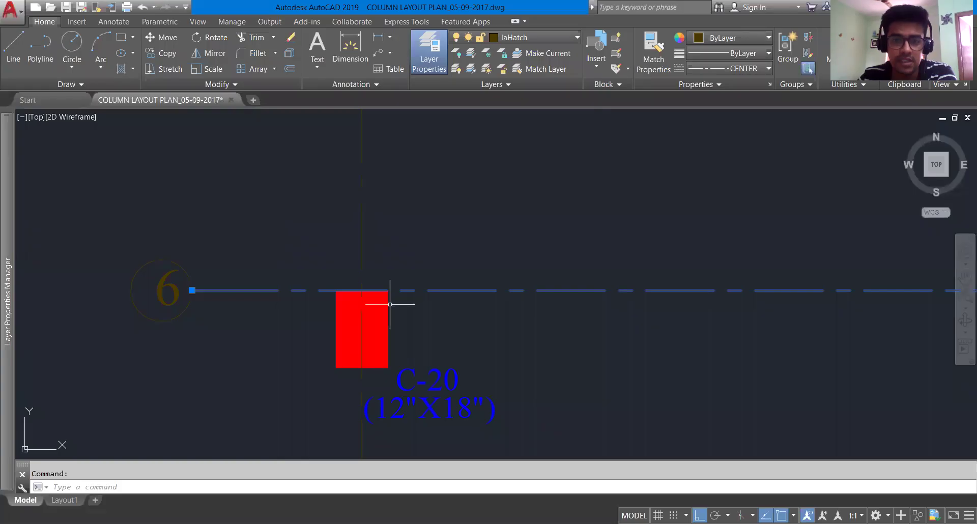
{"action": "scroll", "coordinate": [390, 304], "scroll_direction": "down", "scroll_amount": 2}
{"action": "mouse_move", "coordinate": [746, 246]}
{"action": "middle_mouse_down"}
{"action": "mouse_move", "coordinate": [650, 321]}
{"action": "mouse_move", "coordinate": [526, 449]}
{"action": "mouse_move", "coordinate": [569, 374]}
{"action": "middle_mouse_up"}
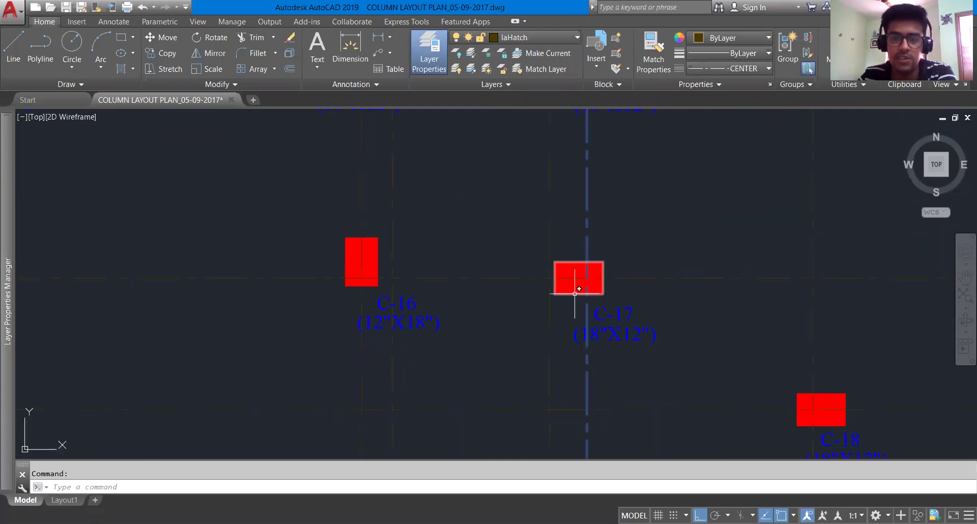
{"action": "scroll", "coordinate": [590, 290], "scroll_direction": "up", "scroll_amount": 2}
{"action": "scroll", "coordinate": [591, 290], "scroll_direction": "up", "scroll_amount": 4}
{"action": "scroll", "coordinate": [591, 290], "scroll_direction": "down", "scroll_amount": 2}
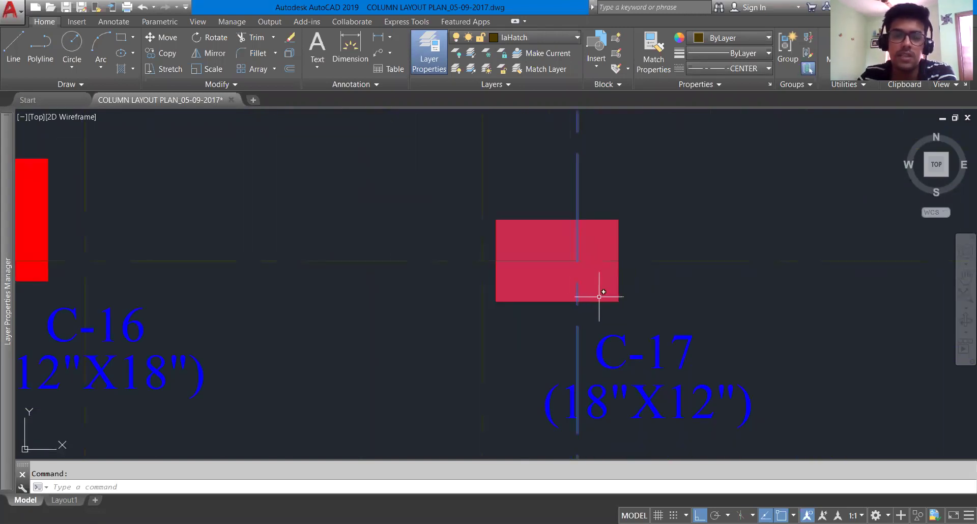
{"action": "middle_click_drag", "start_coordinate": [603, 305], "coordinate": [588, 348]}
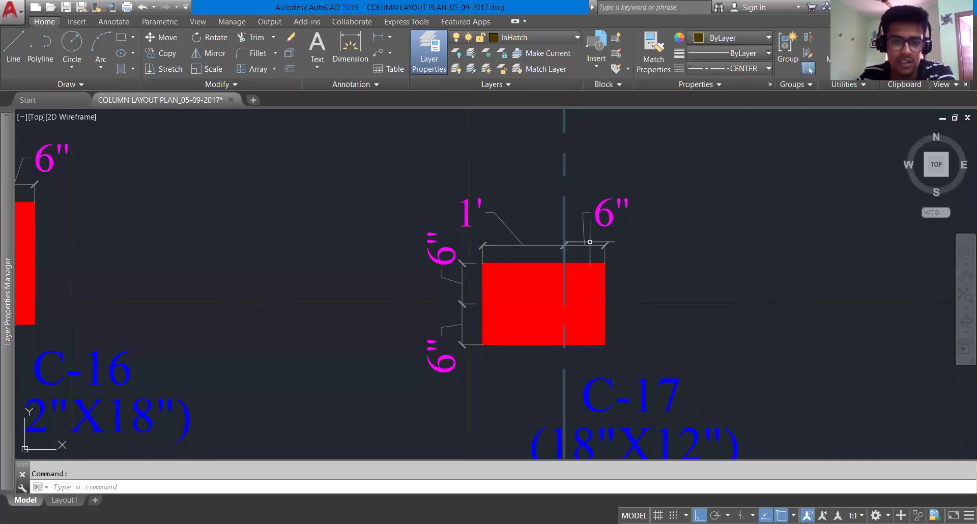
{"action": "key", "text": "alt+Tab"}
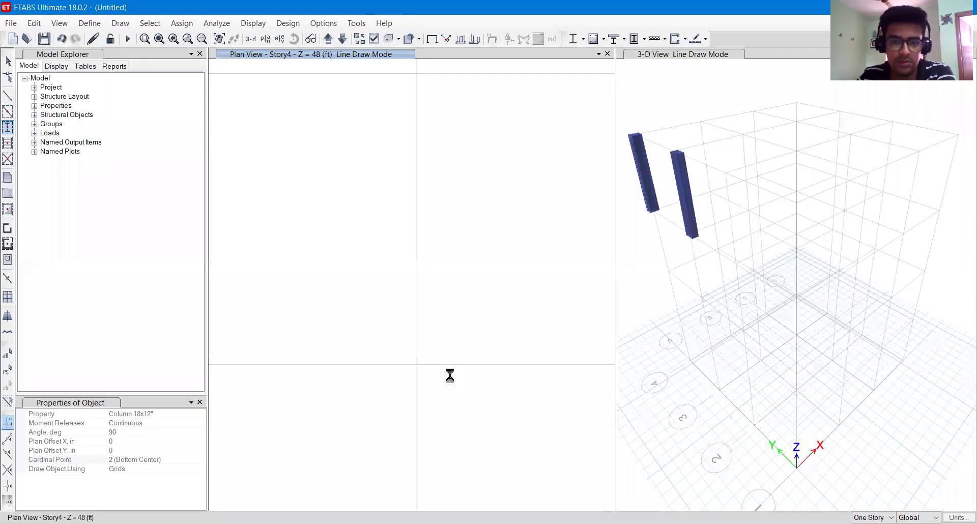
Set the next 18x12" column's angle to 0 degrees and its cardinal point to 5 (Middle Center), checking column C-17's orientation in AutoCAD
{"action": "left_click", "coordinate": [116, 431]}
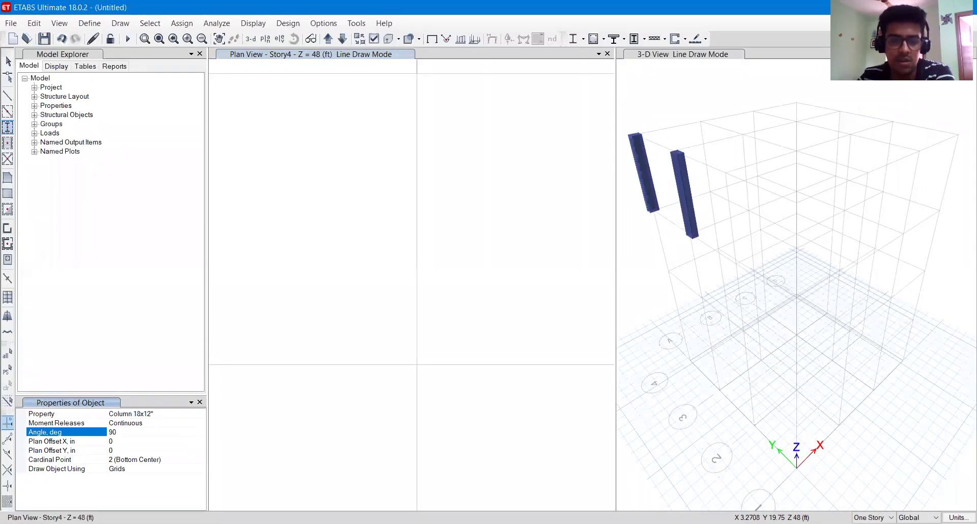
{"action": "key", "text": "alt+Tab"}
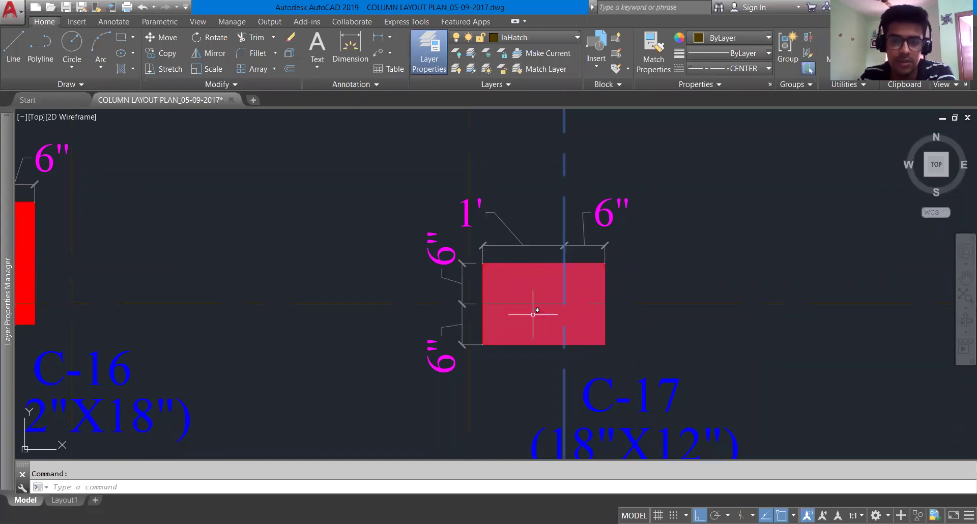
{"action": "key", "text": "alt+Tab"}
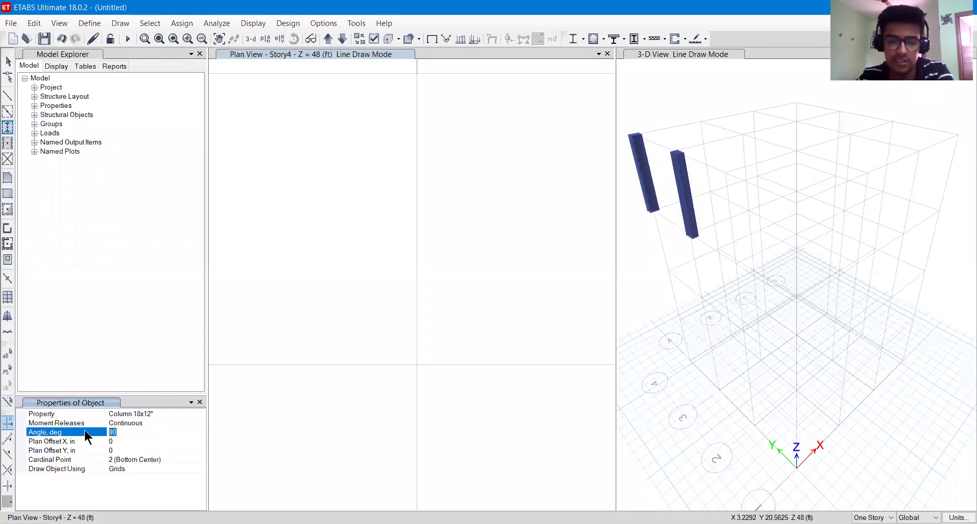
{"action": "left_click", "coordinate": [119, 459]}
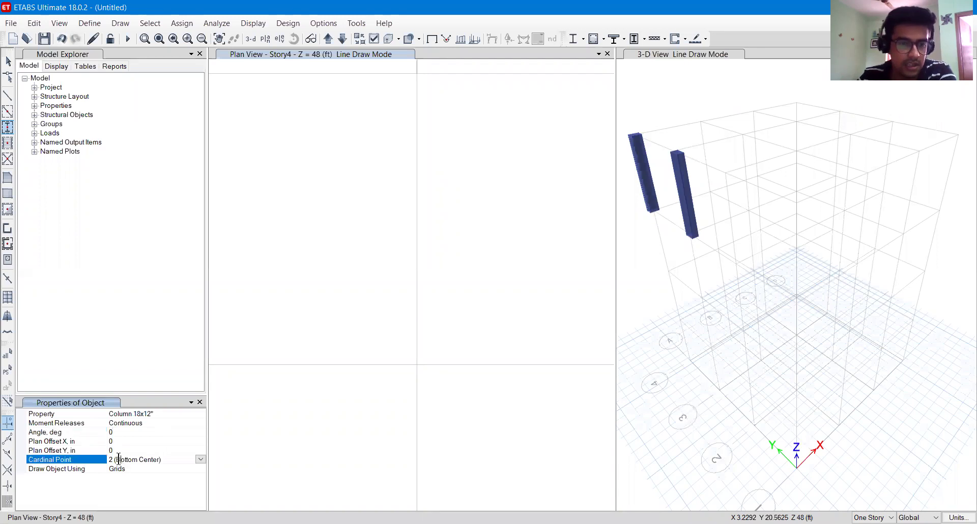
{"action": "left_click", "coordinate": [200, 460]}
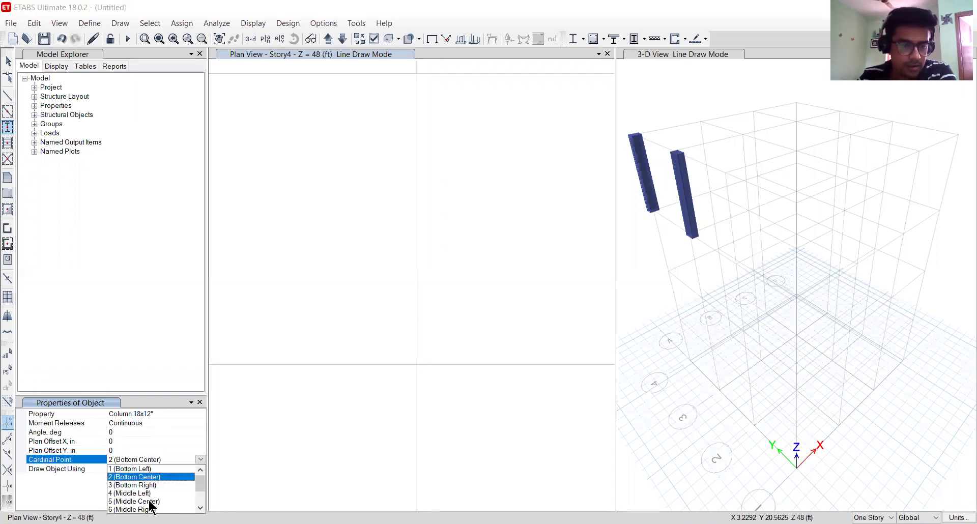
{"action": "left_click", "coordinate": [149, 501]}
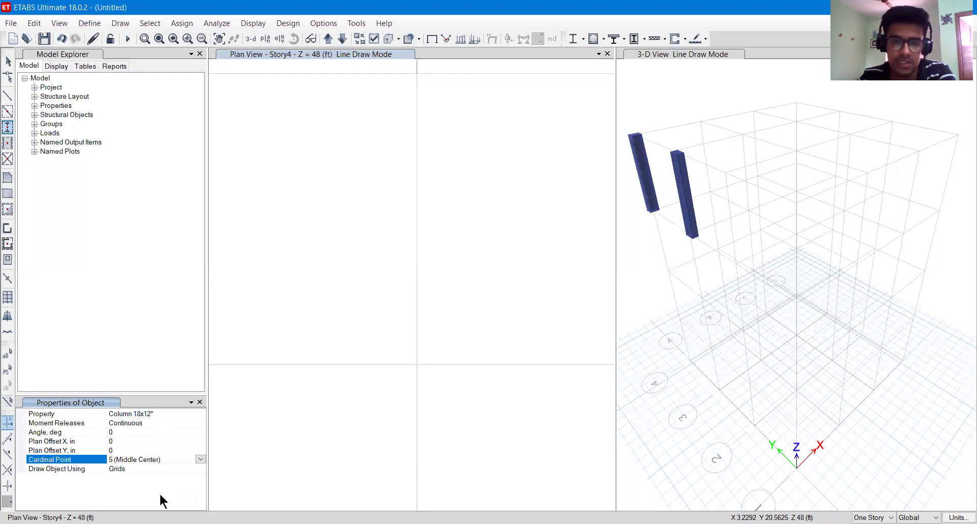
Try placing the column at grid point B-3 with a plan X offset of 6 in, and undo the placement
{"action": "left_click", "coordinate": [112, 441]}
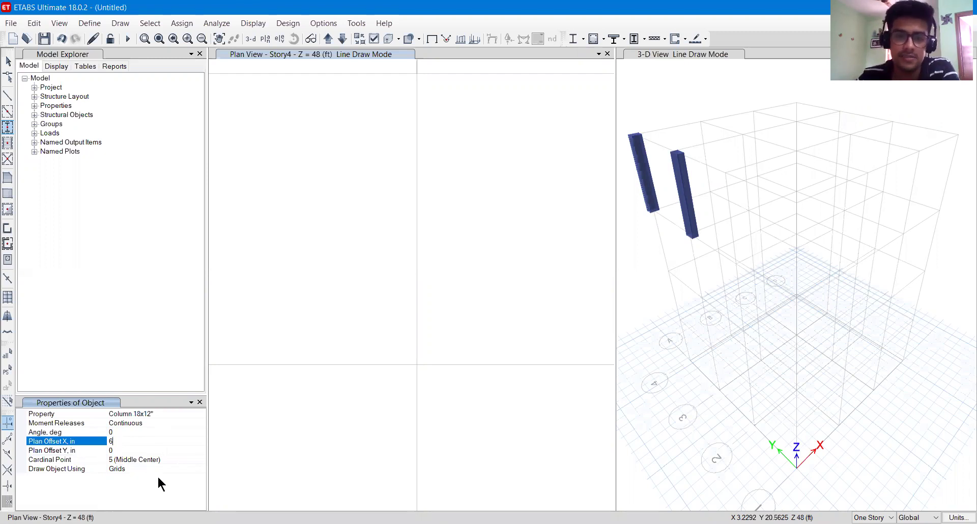
{"action": "left_click", "coordinate": [418, 371]}
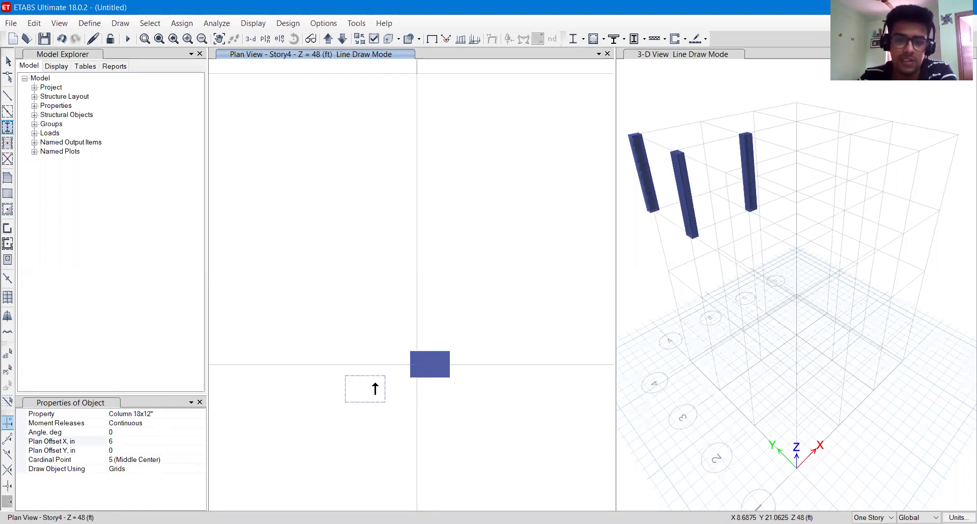
{"action": "key", "text": "ctrl+z"}
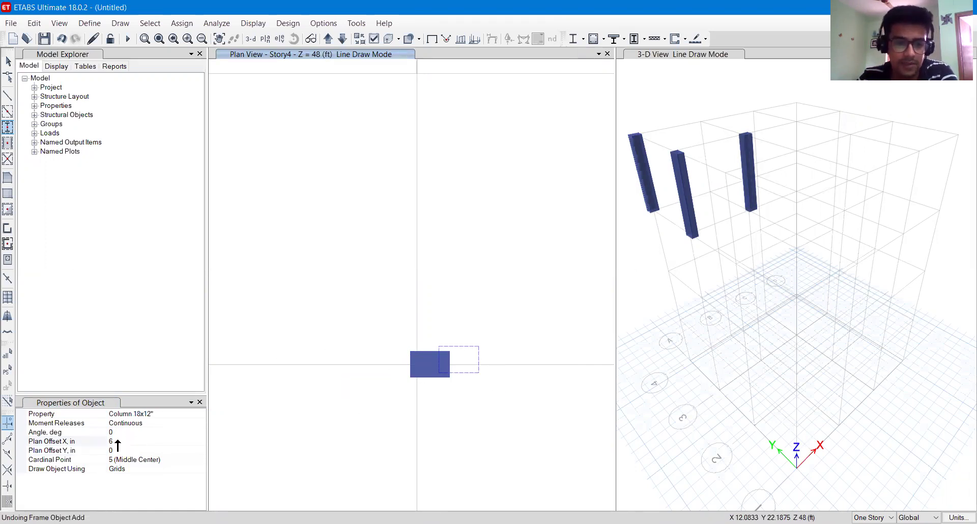
Place the 18x12" column at grid point B-3 with a plan X offset of -6 in
{"action": "left_click", "coordinate": [87, 441]}
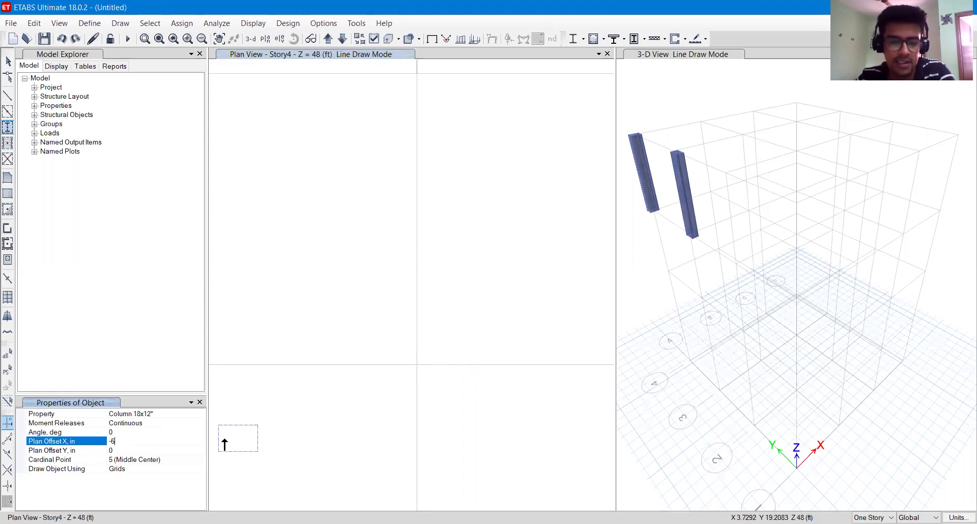
{"action": "left_click", "coordinate": [418, 369]}
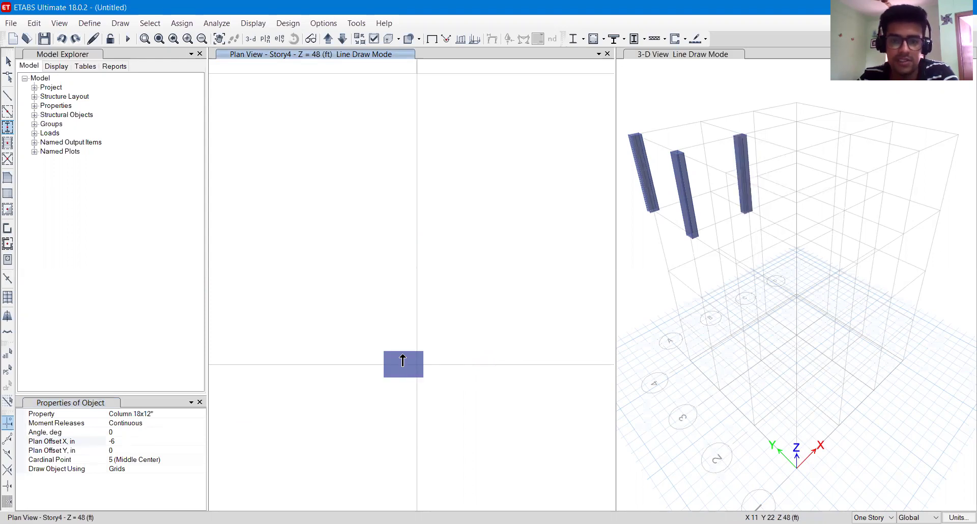
{"action": "scroll", "coordinate": [412, 378], "scroll_direction": "up", "scroll_amount": 3}
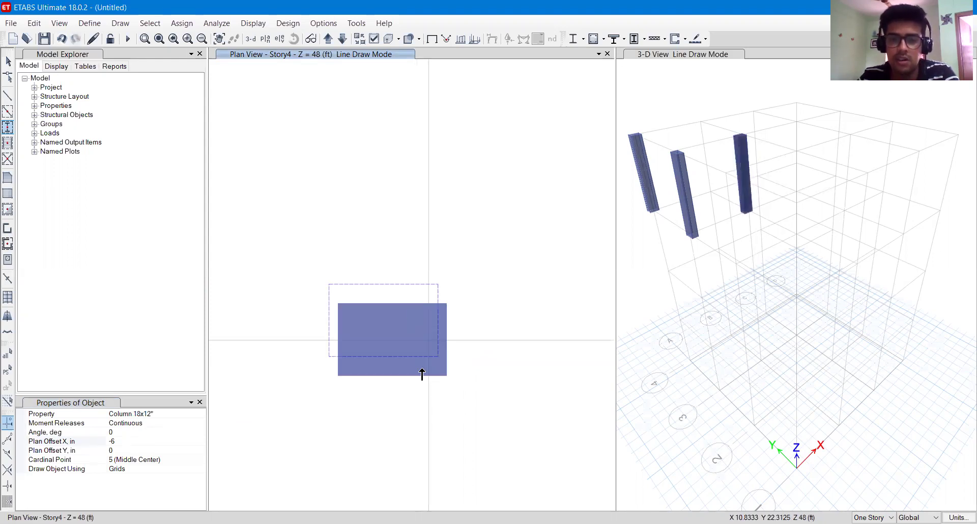
{"action": "scroll", "coordinate": [445, 356], "scroll_direction": "down", "scroll_amount": 6}
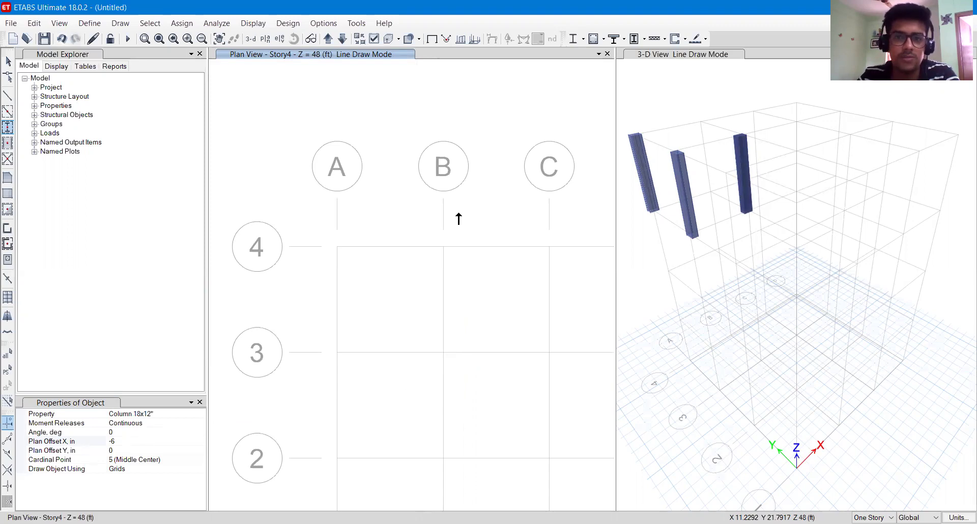
Examine the sizes and grid offsets of columns C-7 to C-11, C-14 and C-15 in the AutoCAD plan and return to ETABS
{"action": "key", "text": "alt+Tab"}
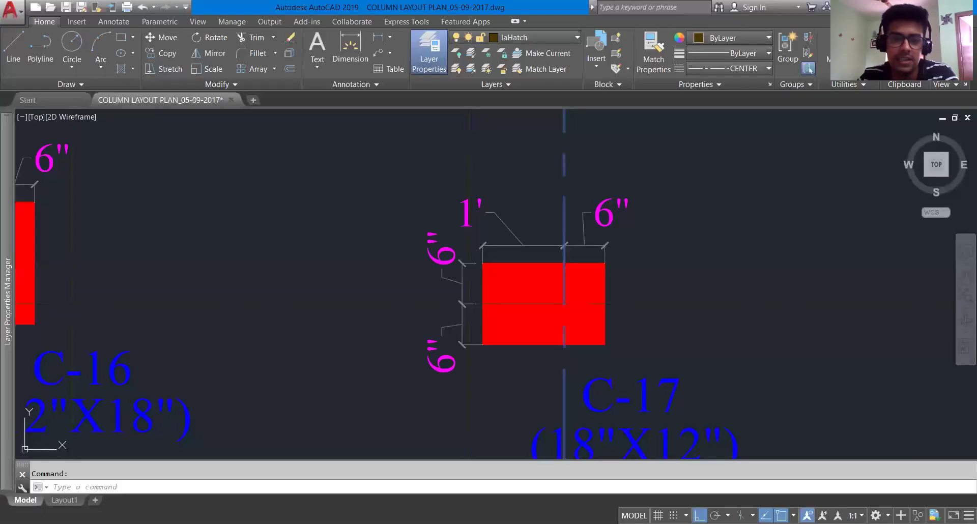
{"action": "scroll", "coordinate": [444, 316], "scroll_direction": "down", "scroll_amount": 4}
{"action": "middle_click_drag", "start_coordinate": [543, 288], "coordinate": [536, 376]}
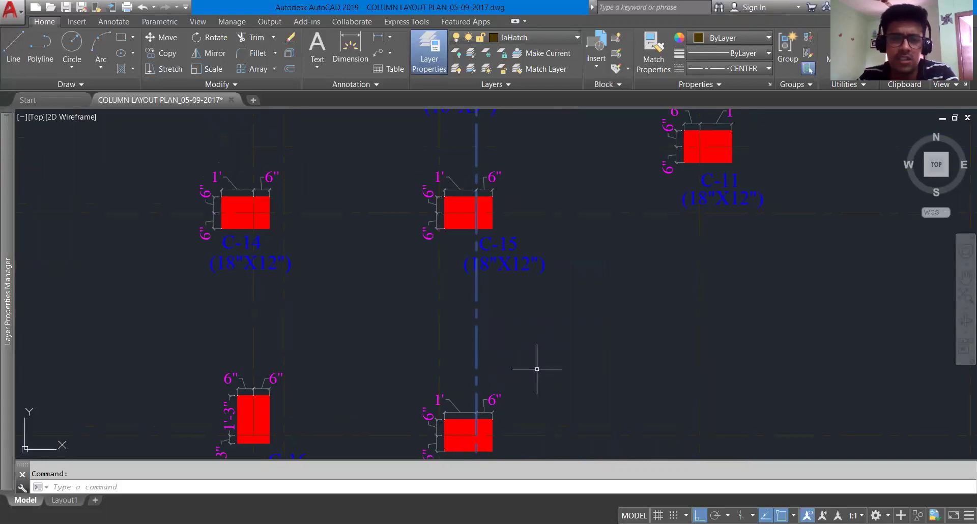
{"action": "middle_click_drag", "start_coordinate": [563, 258], "coordinate": [549, 370]}
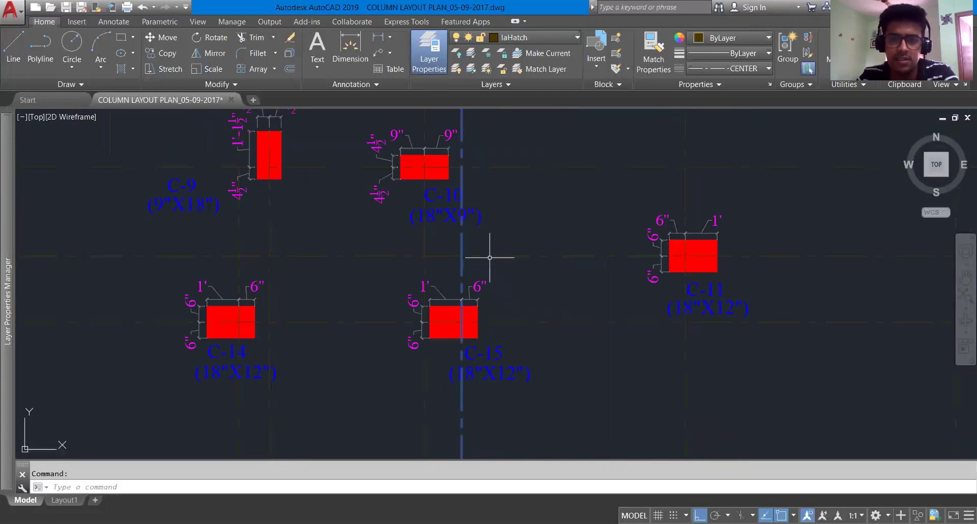
{"action": "middle_click_drag", "start_coordinate": [492, 264], "coordinate": [521, 358]}
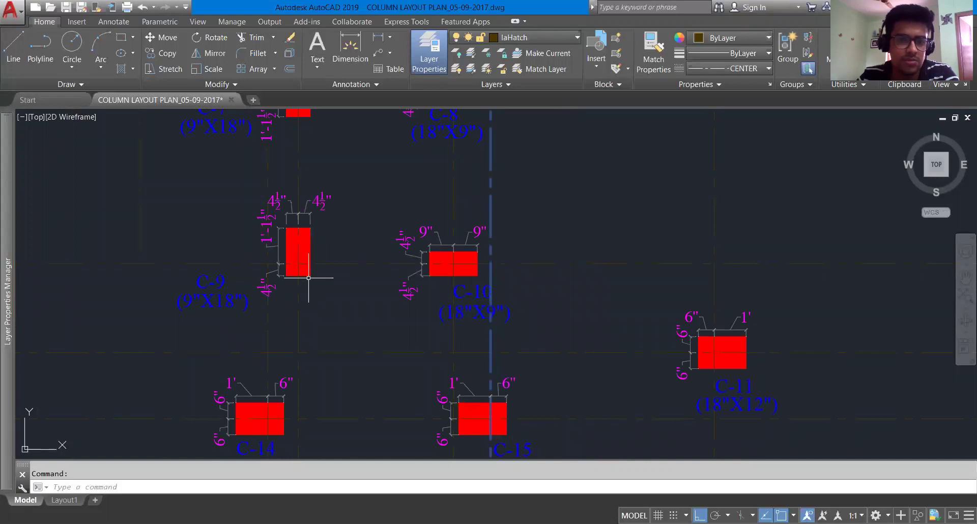
{"action": "middle_click_drag", "start_coordinate": [320, 248], "coordinate": [333, 294]}
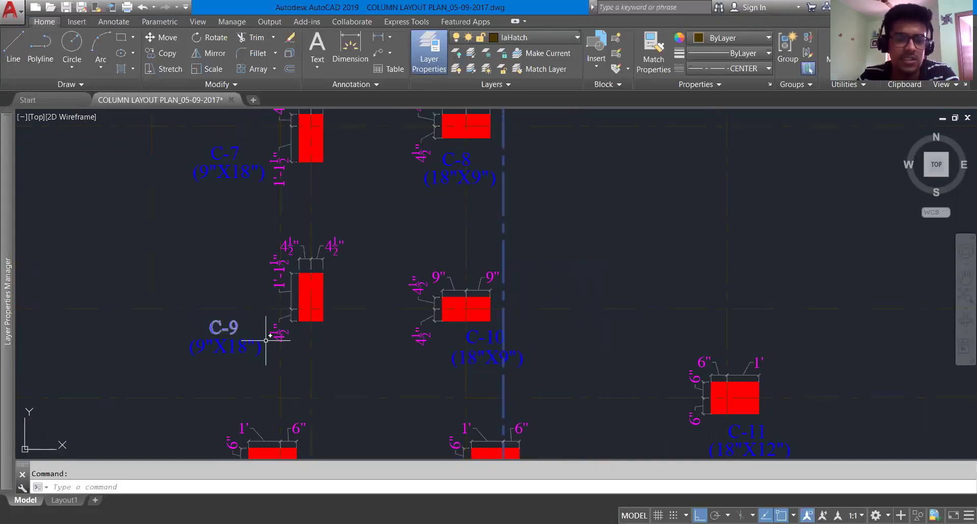
{"action": "middle_click_drag", "start_coordinate": [368, 304], "coordinate": [374, 364]}
{"action": "scroll", "coordinate": [476, 176], "scroll_direction": "up", "scroll_amount": 2}
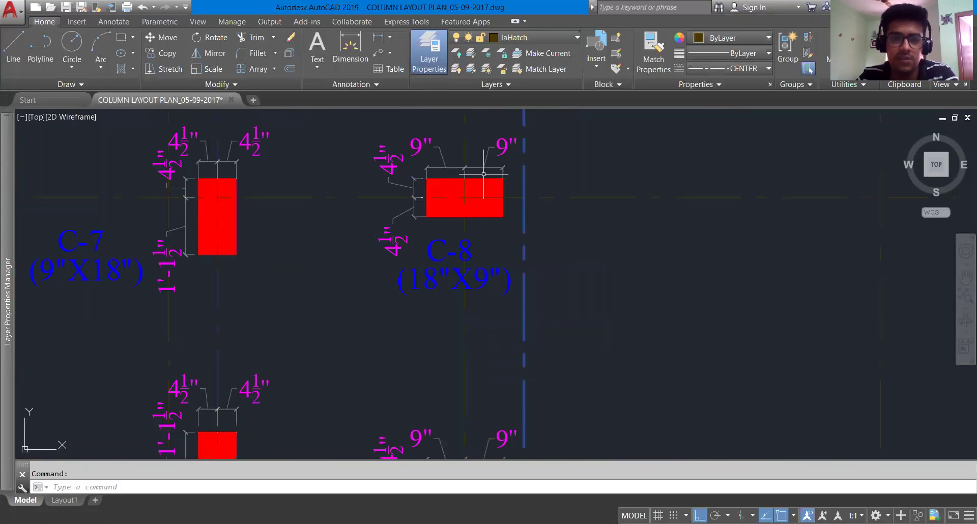
{"action": "scroll", "coordinate": [474, 206], "scroll_direction": "down", "scroll_amount": 2}
{"action": "mouse_move", "coordinate": [565, 305]}
{"action": "middle_mouse_down"}
{"action": "mouse_move", "coordinate": [514, 359]}
{"action": "mouse_move", "coordinate": [491, 344]}
{"action": "middle_mouse_up"}
{"action": "scroll", "coordinate": [497, 285], "scroll_direction": "down", "scroll_amount": 2}
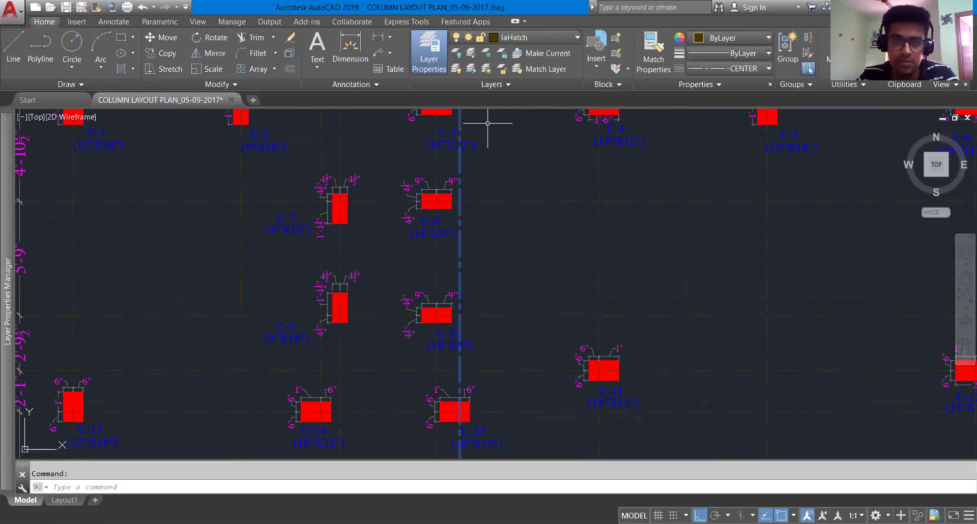
{"action": "key", "text": "alt+Tab"}
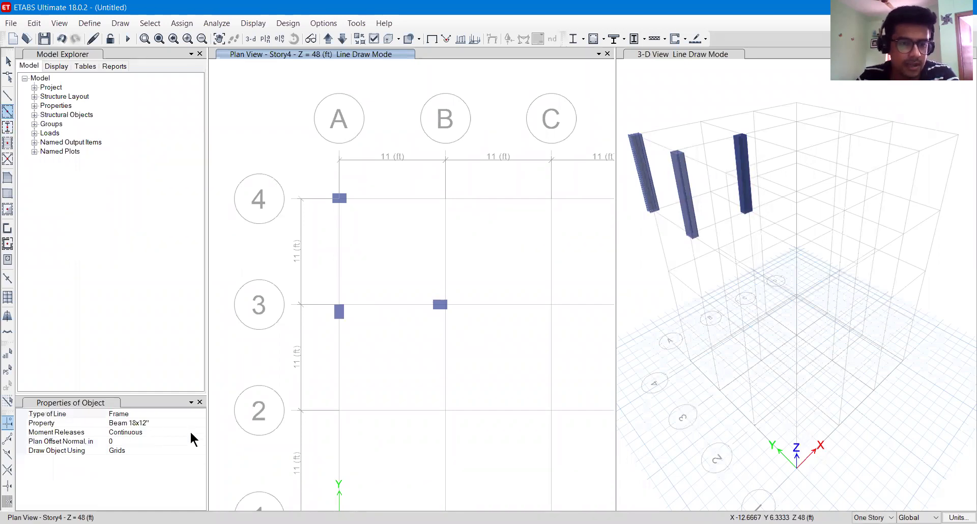
Try drawing an 18x12" beam along grid line A between grids 3 and 4 with a normal plan offset of 0, and undo it
{"action": "left_click", "coordinate": [120, 441]}
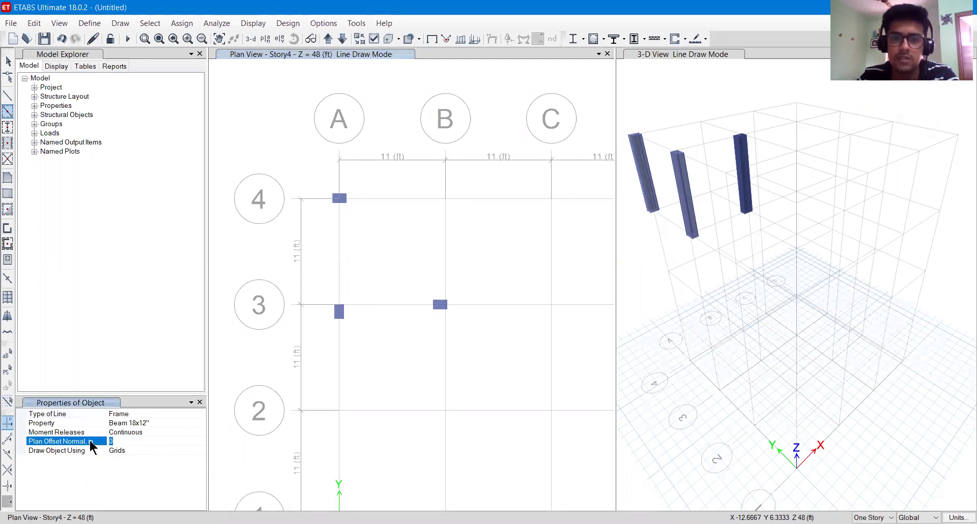
{"action": "scroll", "coordinate": [312, 211], "scroll_direction": "up", "scroll_amount": 5}
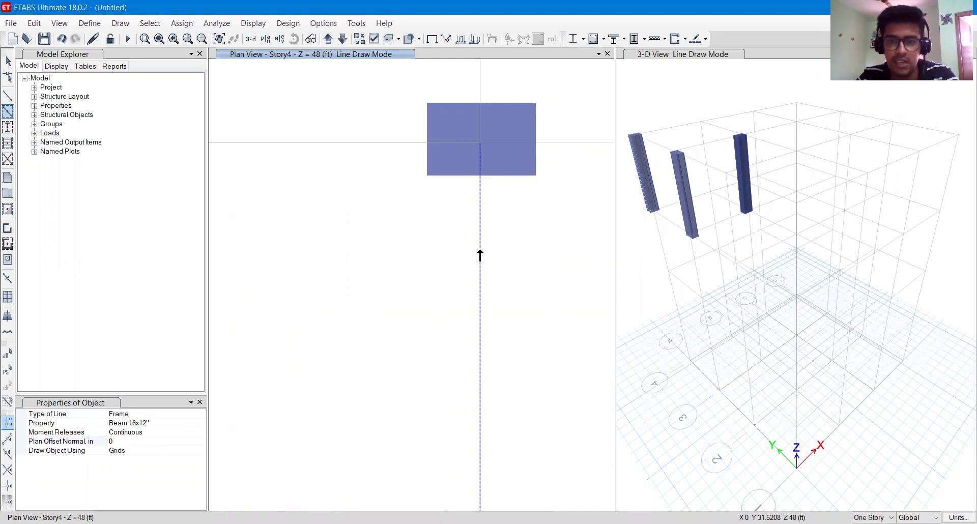
{"action": "left_click", "coordinate": [480, 256]}
{"action": "scroll", "coordinate": [480, 260], "scroll_direction": "down", "scroll_amount": 4}
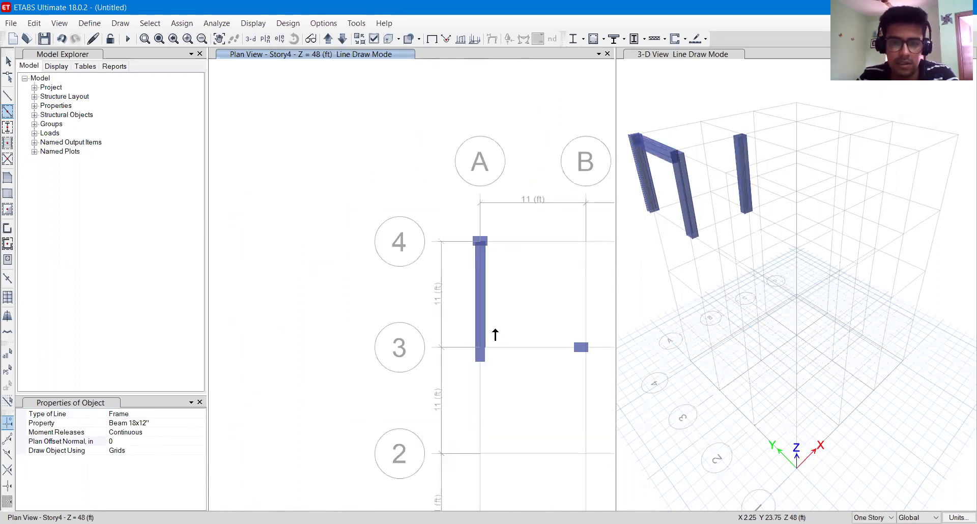
{"action": "scroll", "coordinate": [483, 331], "scroll_direction": "up", "scroll_amount": 3}
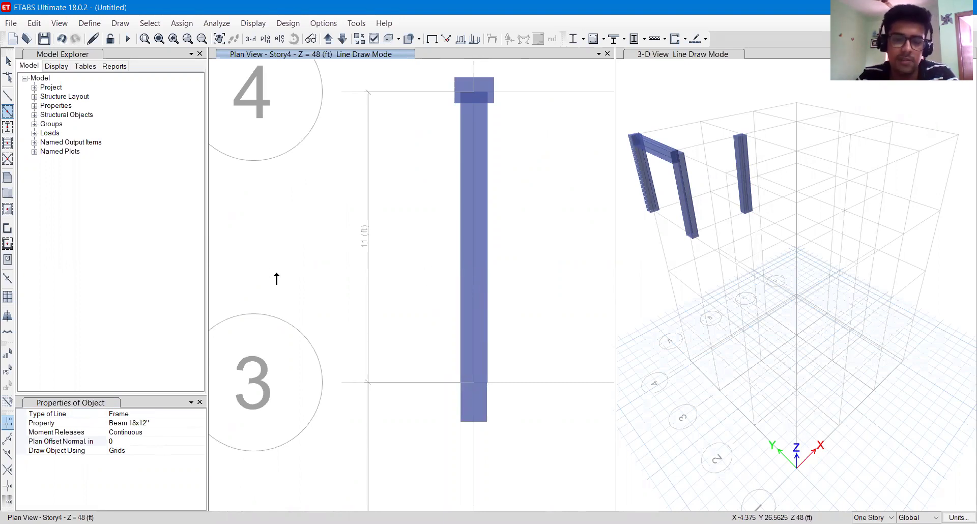
{"action": "middle_click_drag", "start_coordinate": [500, 283], "coordinate": [458, 343]}
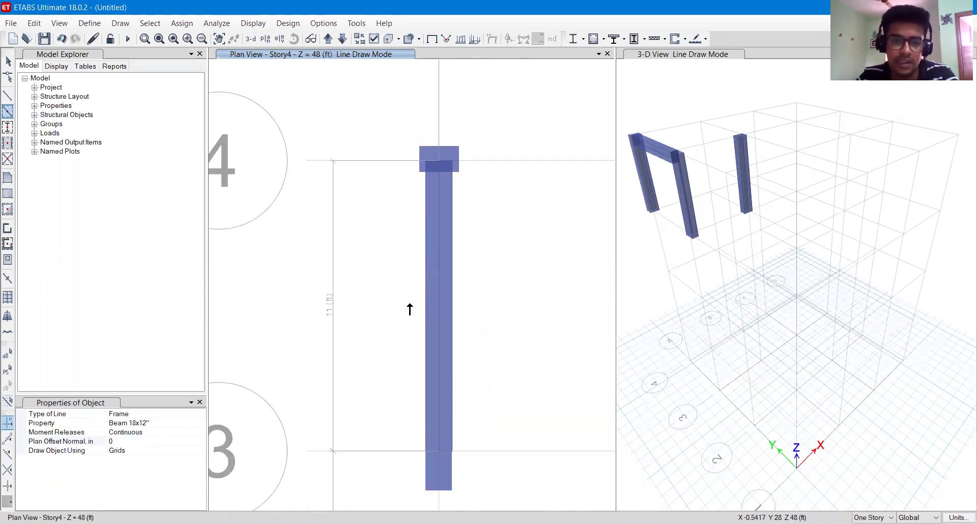
{"action": "key", "text": "ctrl+z"}
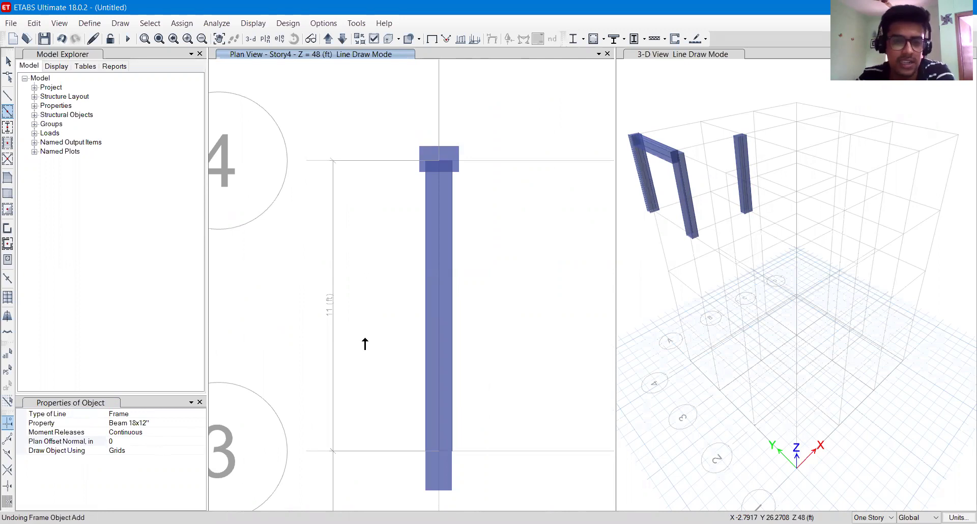
Try drawing the 18x12" beam along grid line A between grids 3 and 4 with a normal plan offset of 6 in, and undo it
{"action": "left_click", "coordinate": [117, 441]}
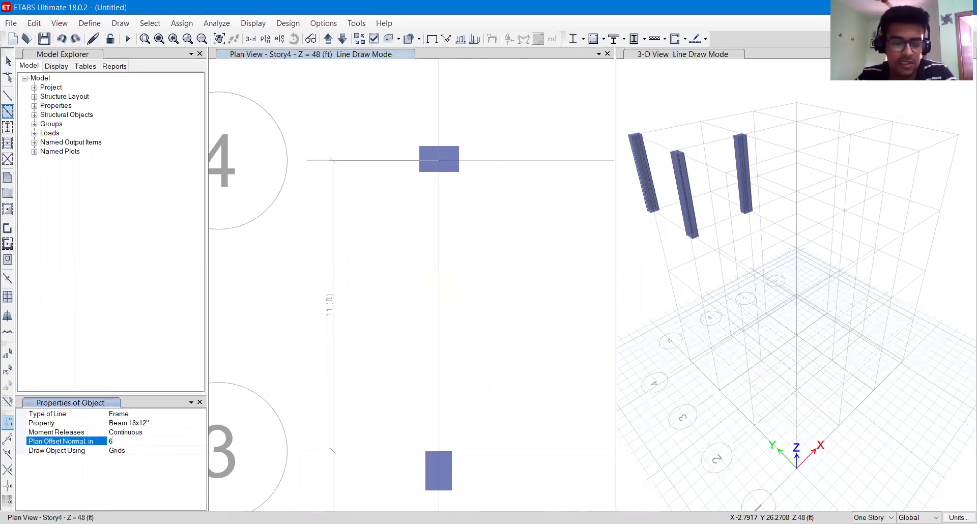
{"action": "key", "text": "Return"}
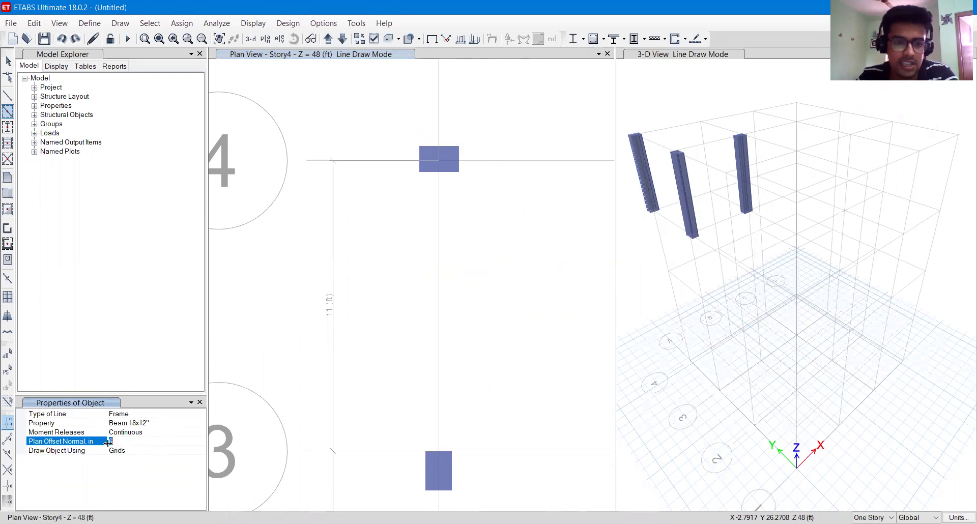
{"action": "left_click", "coordinate": [437, 250]}
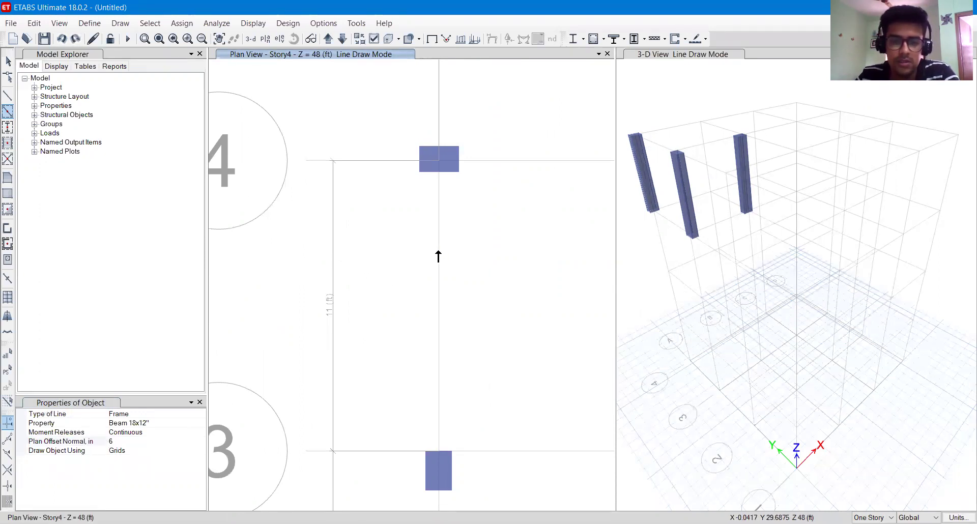
{"action": "left_click", "coordinate": [438, 272]}
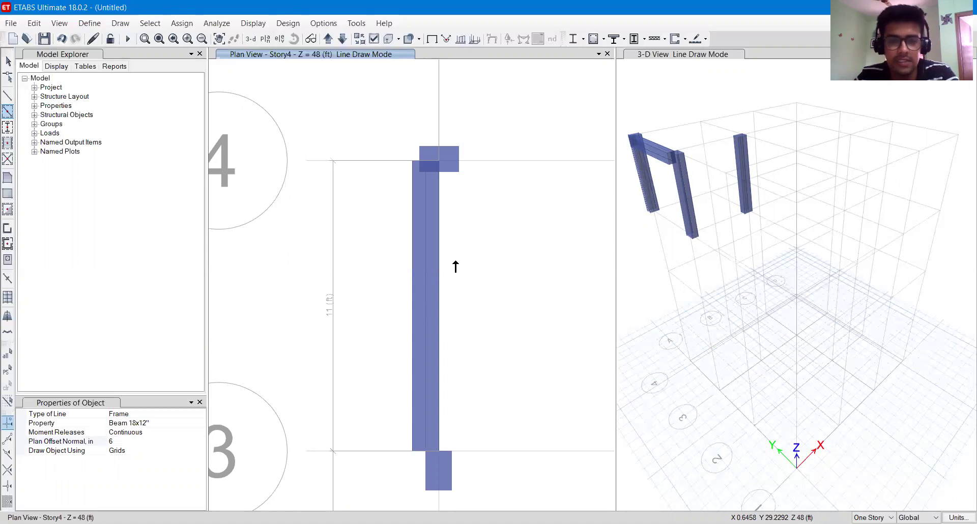
{"action": "key", "text": "ctrl+z"}
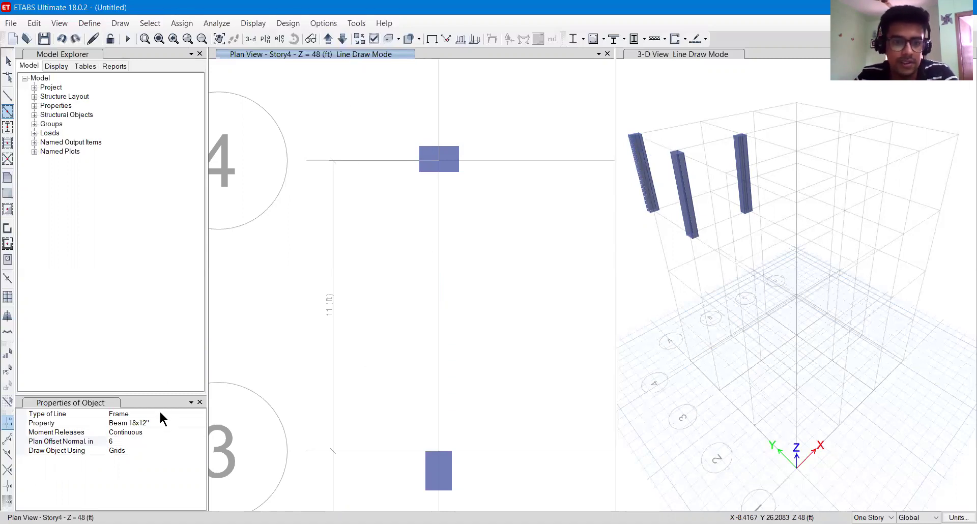
Draw the 18x12" beam along grid line A between grids 3 and 4 with a normal plan offset of -6 in
{"action": "left_click", "coordinate": [73, 442]}
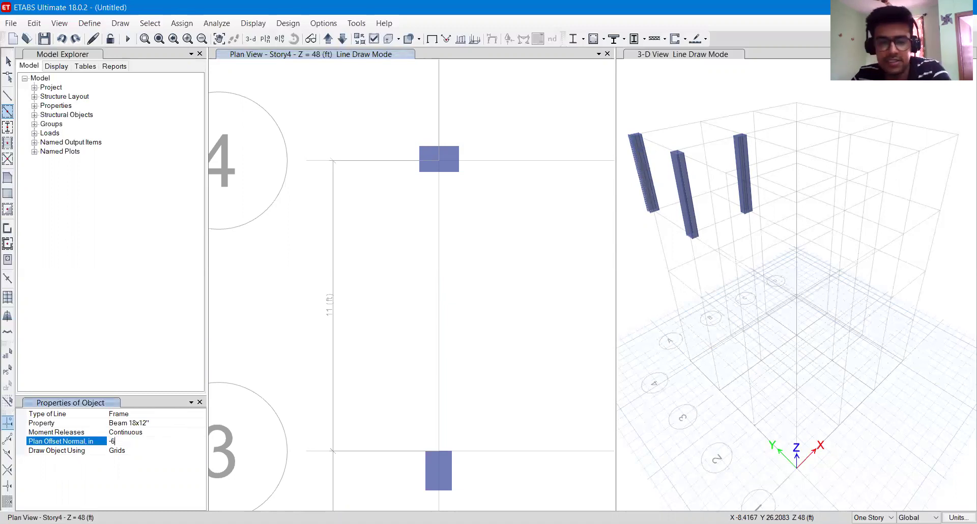
{"action": "type", "text": "-6"}
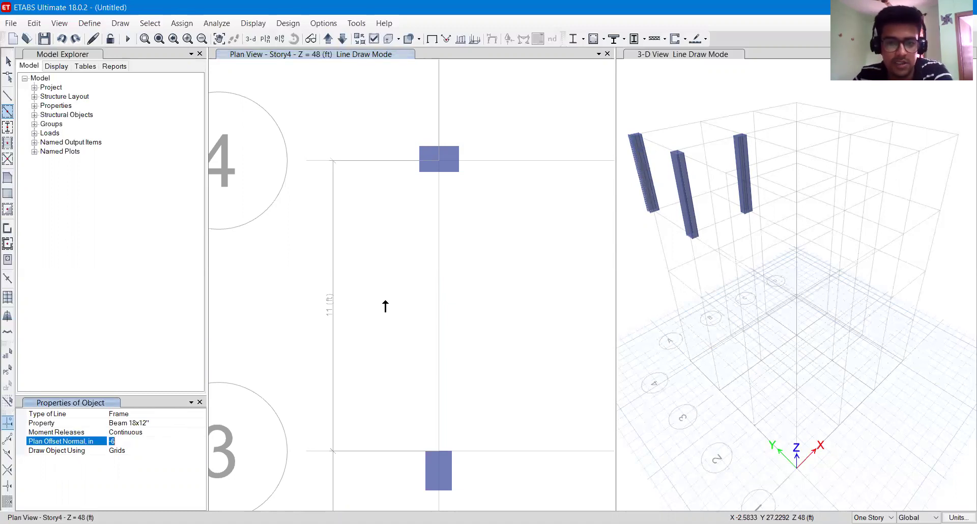
{"action": "left_click", "coordinate": [438, 252]}
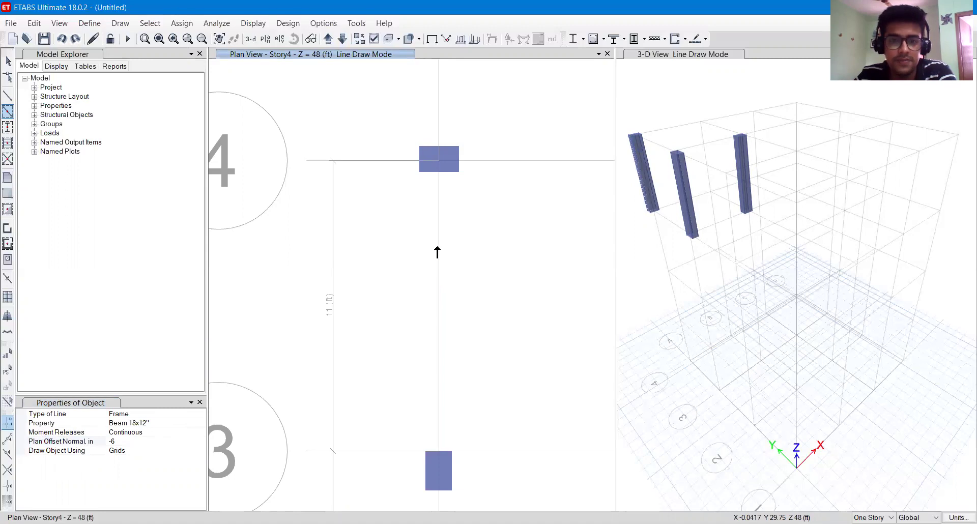
{"action": "left_click", "coordinate": [437, 252]}
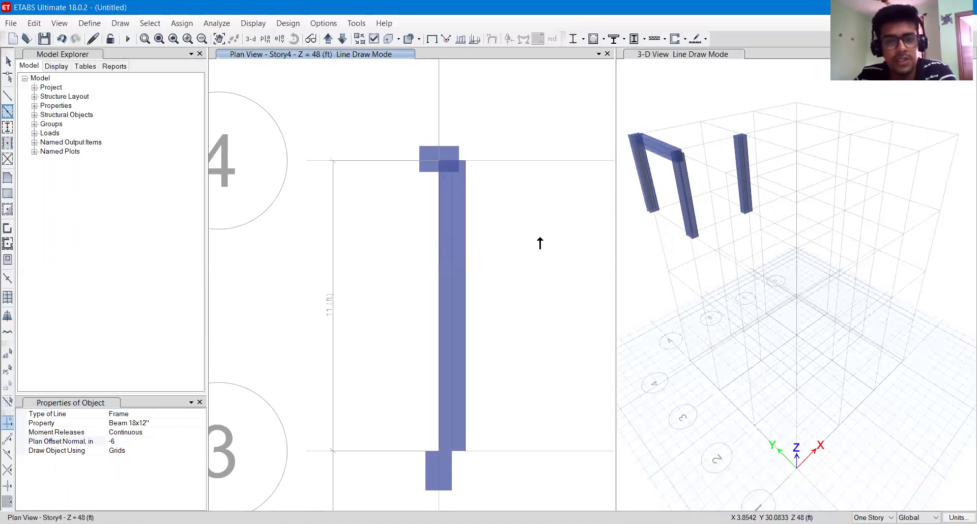
{"action": "scroll", "coordinate": [538, 255], "scroll_direction": "down", "scroll_amount": 3}
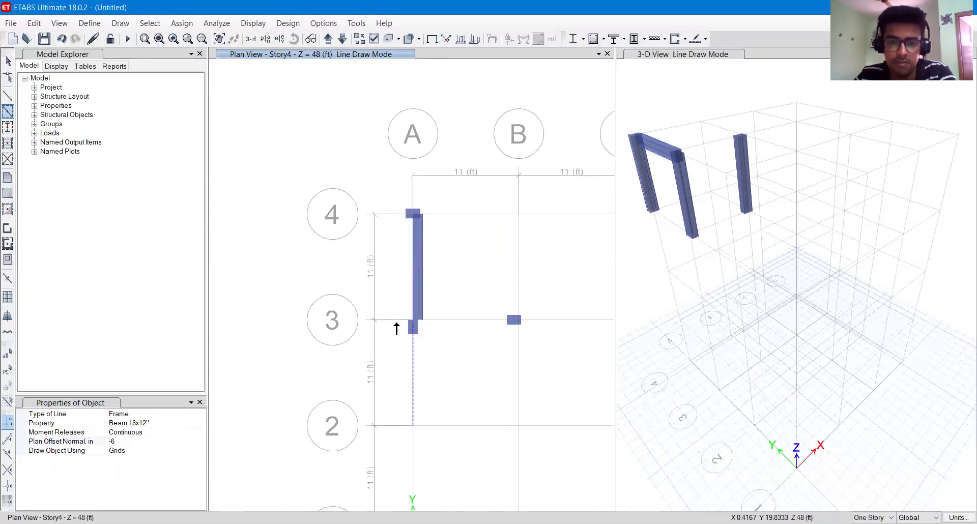
{"action": "middle_click_drag", "start_coordinate": [487, 356], "coordinate": [405, 319]}
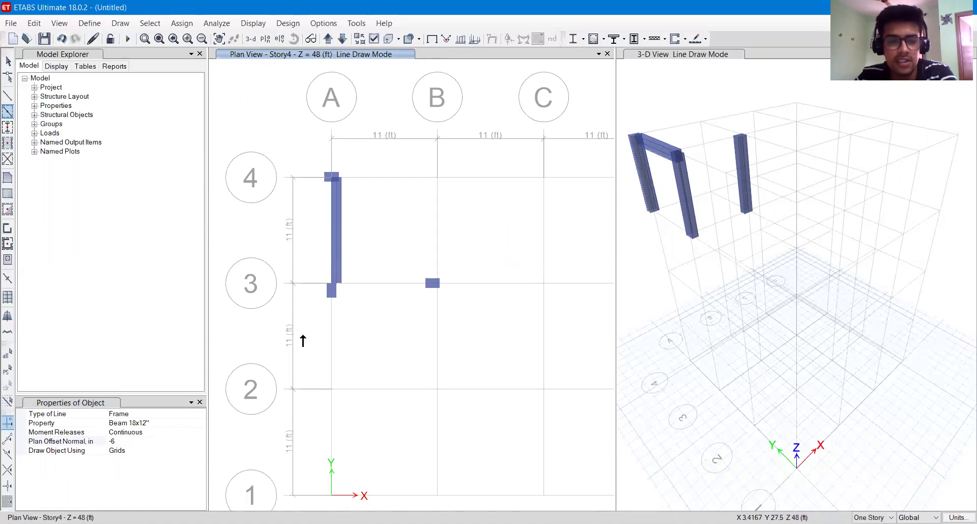
{"action": "left_click", "coordinate": [92, 441]}
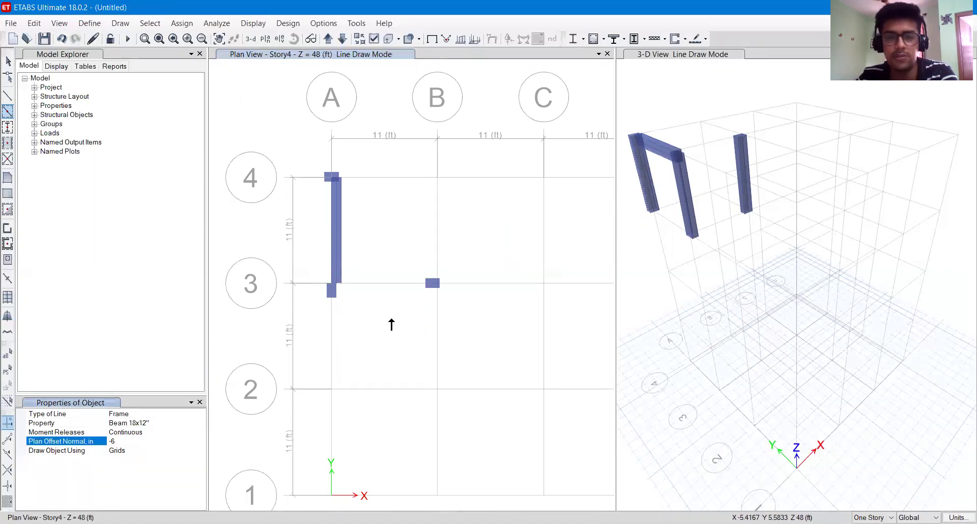